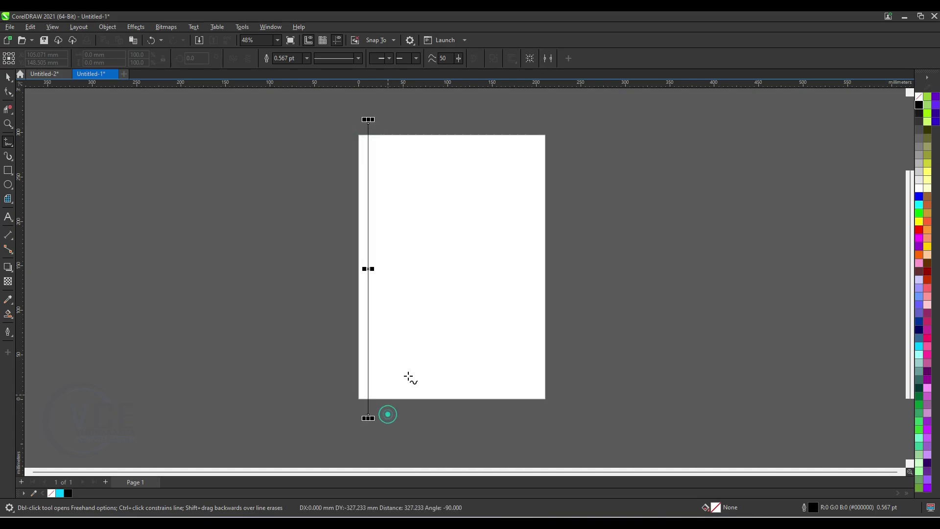
Copy the vertical line sideways at about 18.7 mm spacing and repeat the duplication until twelve evenly spaced lines span the page
left_click(8, 78)
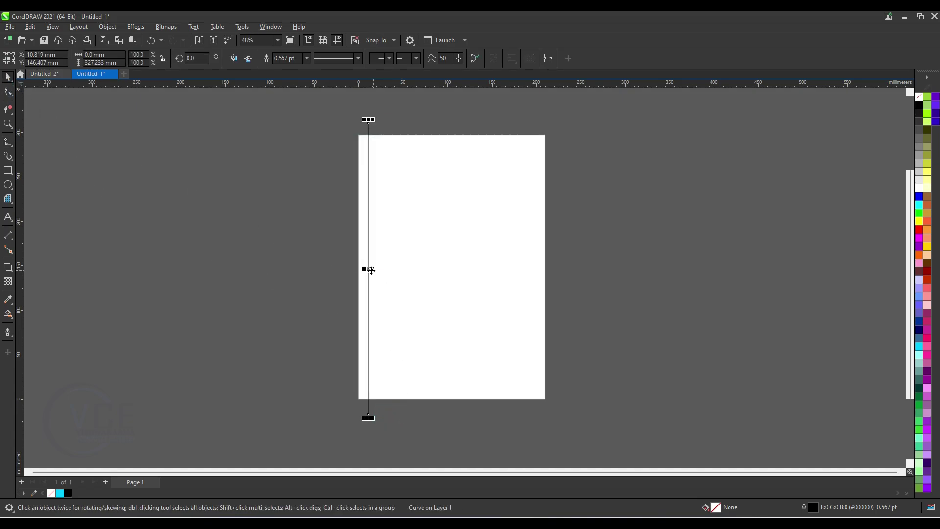
key("F10")
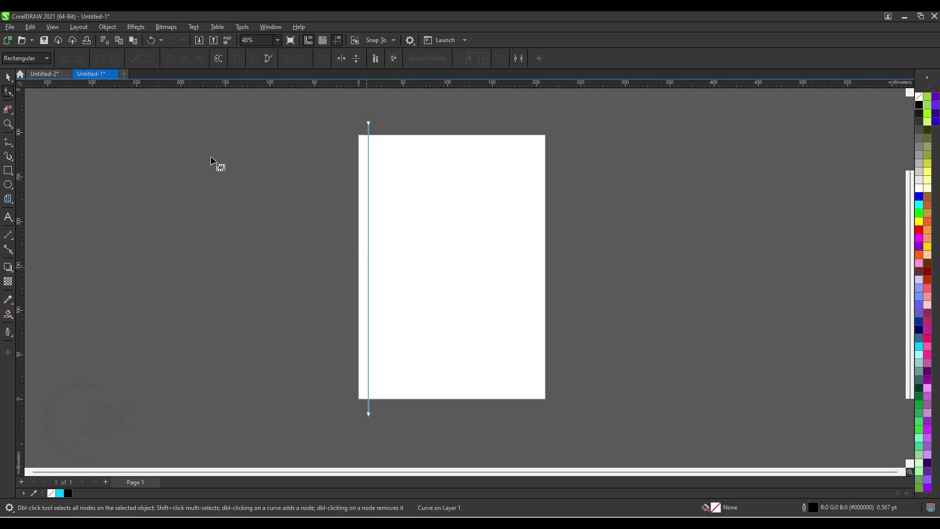
left_click(12, 77)
left_click_drag(420, 364, 445, 434)
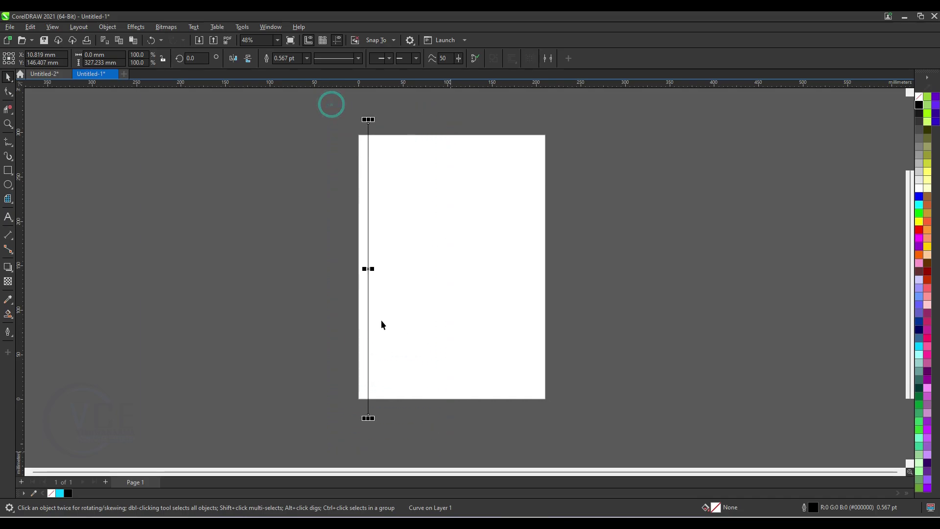
left_click_drag(382, 269, 385, 269)
key("ctrl+r")
key("ctrl+r")
key("ctrl+r")
key("ctrl+r")
key("ctrl+r")
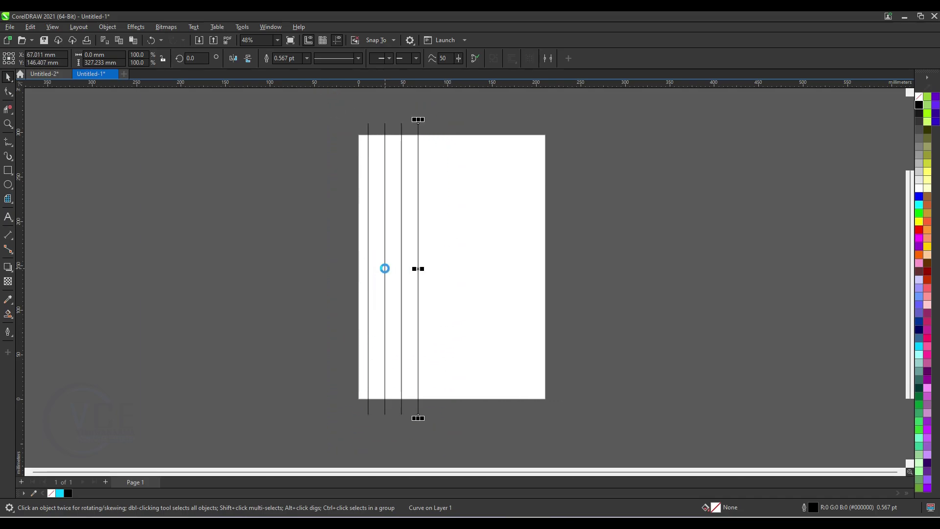
key("ctrl+r")
key("ctrl+r")
key("ctrl+r")
key("ctrl+r")
key("ctrl+r")
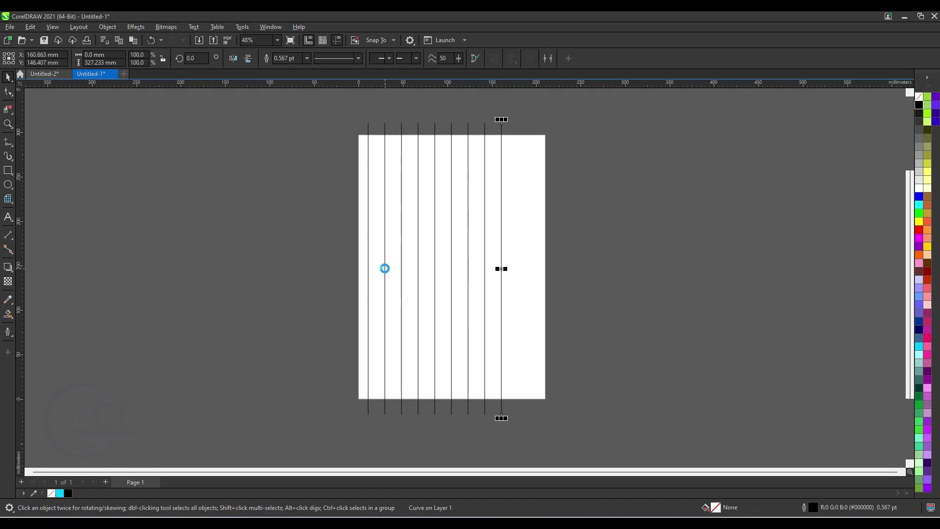
Resize the twelve vertical lines as one group to about 193 mm wide and 365 mm tall
left_click_drag(333, 100, 553, 433)
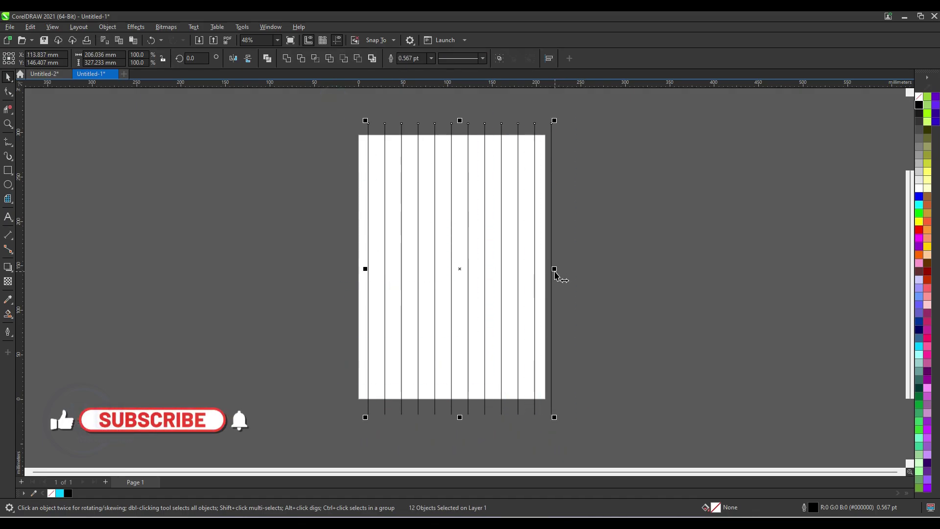
left_click_drag(555, 269, 543, 272)
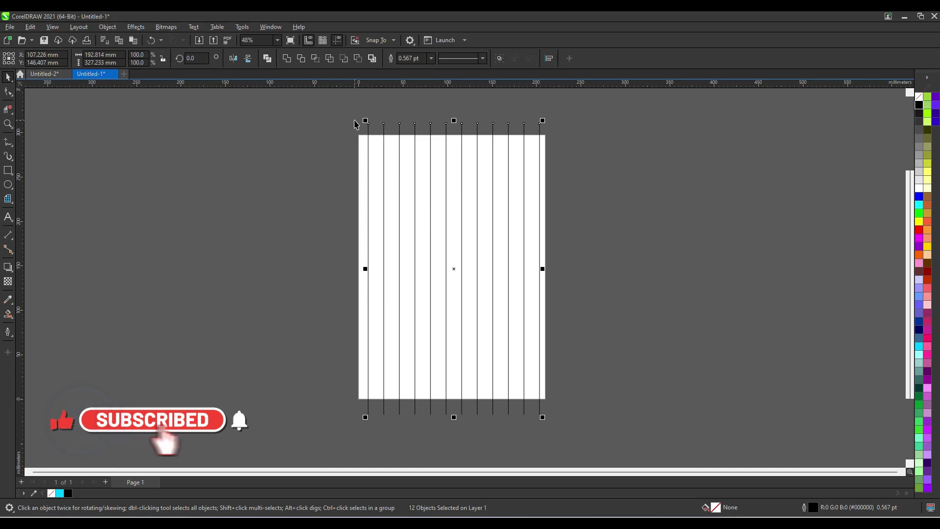
key("ctrl+g")
left_click_drag(456, 119, 456, 102)
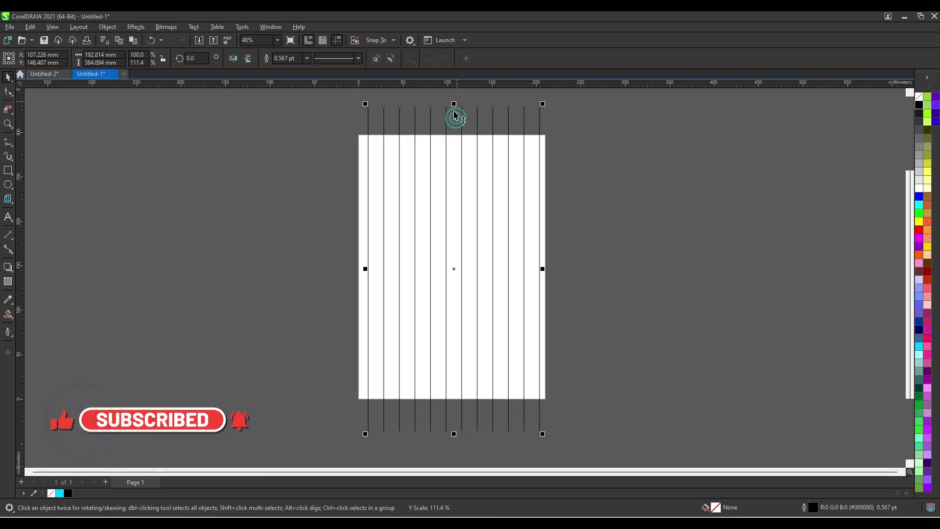
Make a copy of the vertical line group rotated 90 degrees to form the horizontal grid lines
scroll(442, 171, "down", 2)
left_click_drag(342, 114, 559, 386)
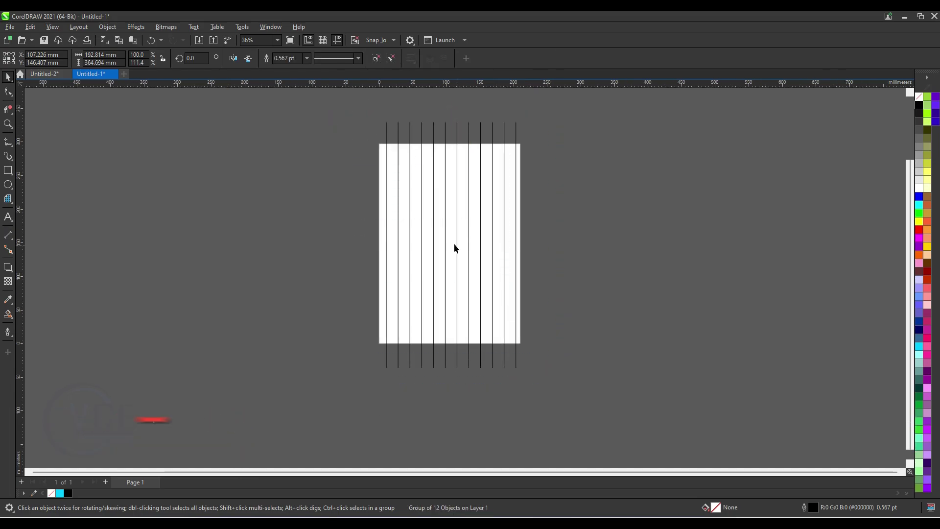
left_click(451, 246)
left_click_drag(519, 120, 574, 305)
left_click(485, 149)
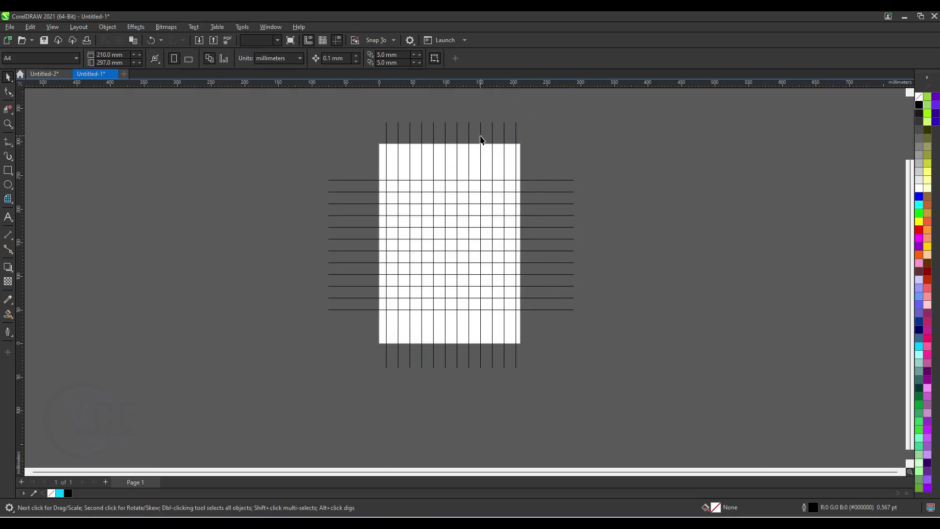
Add two rotated copies of the vertical line group, tilted 30 degrees to either side of vertical
double_click(480, 137)
left_click_drag(520, 118, 447, 123)
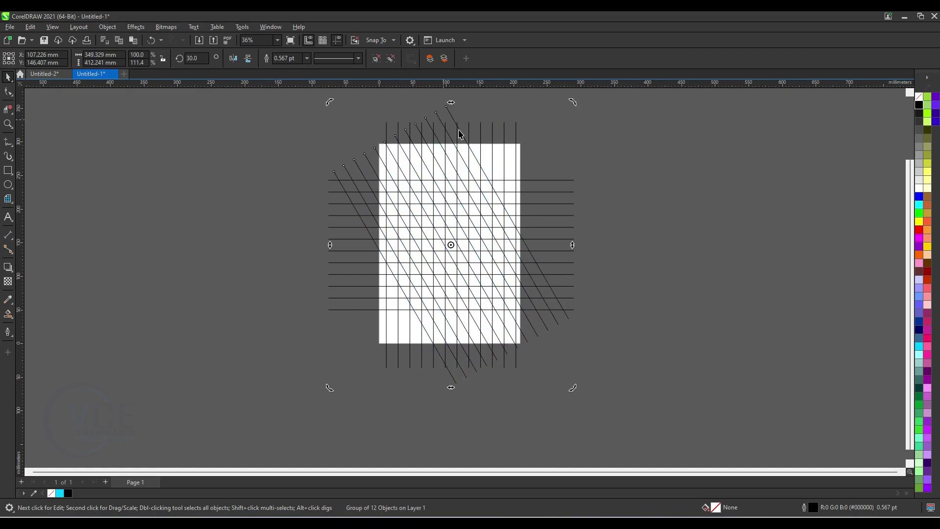
left_click_drag(571, 103, 666, 285)
left_click(640, 256)
Smart-fill the outer diagonal band in light blue (#00CCFF) from the topmost horizontal line at the grid's left down to its lower point
scroll(420, 206, "up", 2)
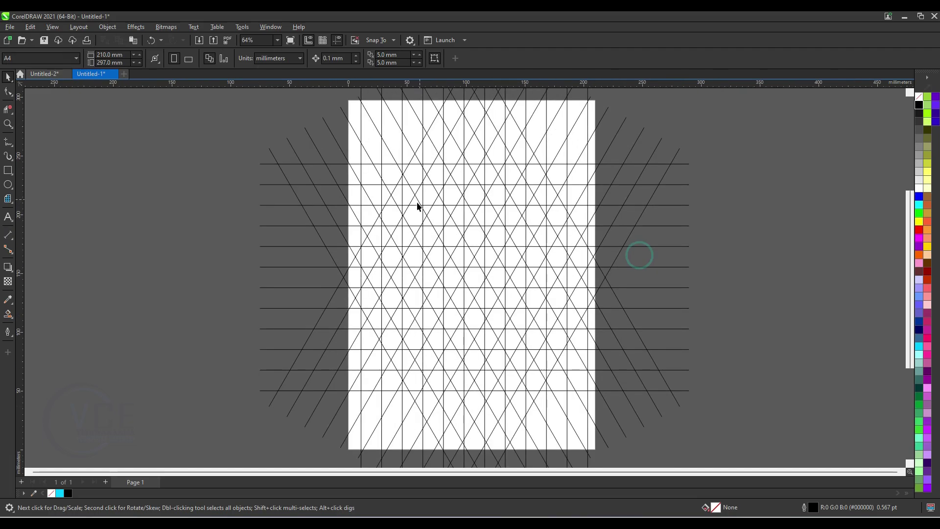
left_click_drag(420, 206, 399, 246)
left_click(8, 314)
left_click(277, 211)
left_click(289, 233)
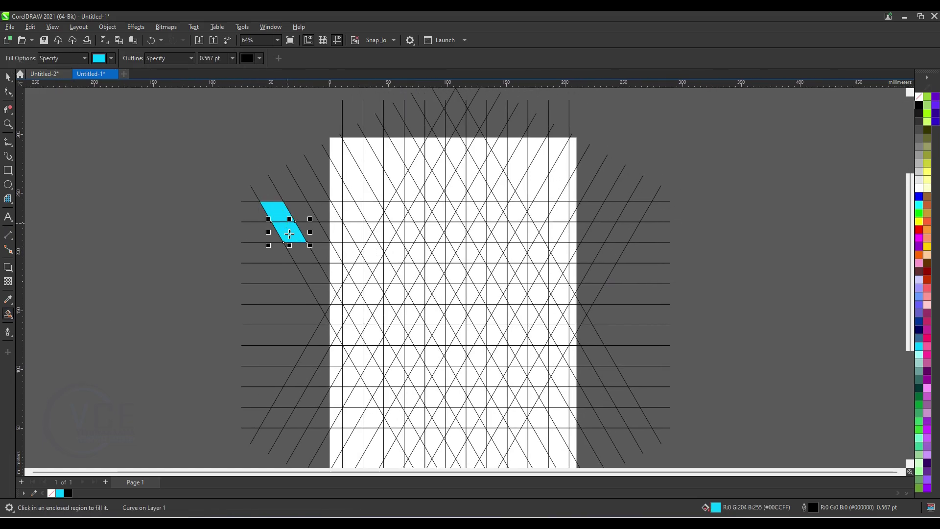
left_click(301, 253)
left_click(313, 273)
left_click(318, 299)
scroll(325, 304, "up", 1)
left_click(332, 315)
left_click(342, 340)
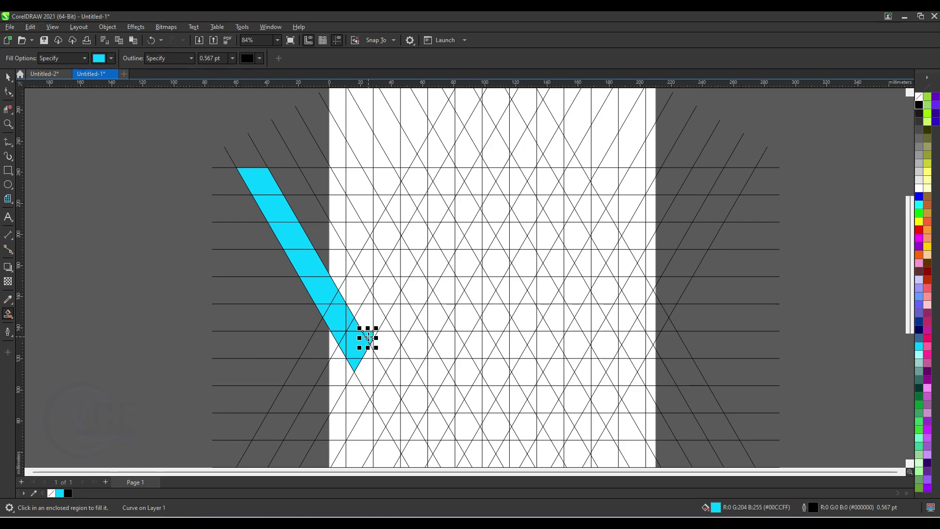
Fill the short arm rising rightward from the band's lower point to form a V shape
left_click(372, 309)
left_click(384, 299)
scroll(376, 323, "up", 2)
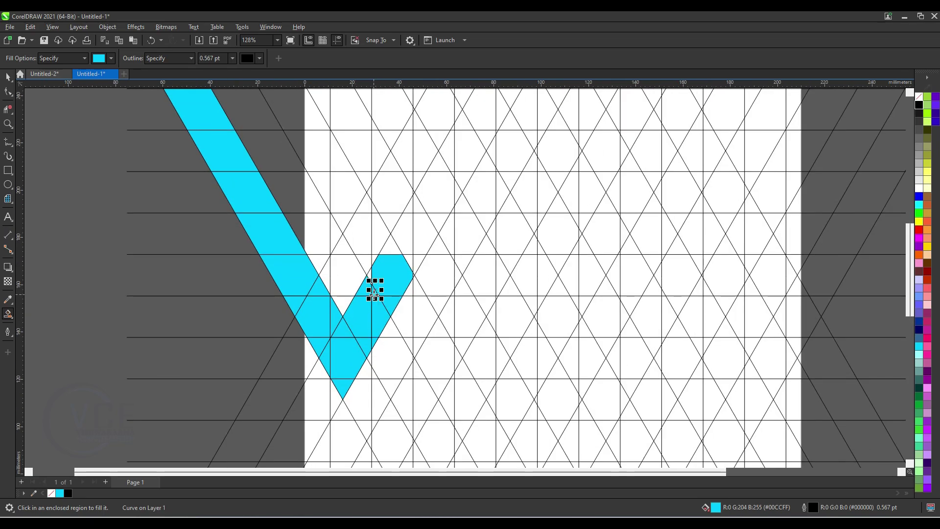
left_click(389, 247)
Fill a second parallel diagonal band from the topmost horizontal line down to the V's short arm, including the small leftover cells
scroll(388, 247, "down", 2)
left_click(331, 182)
left_click(345, 208)
left_click(361, 213)
left_click(365, 236)
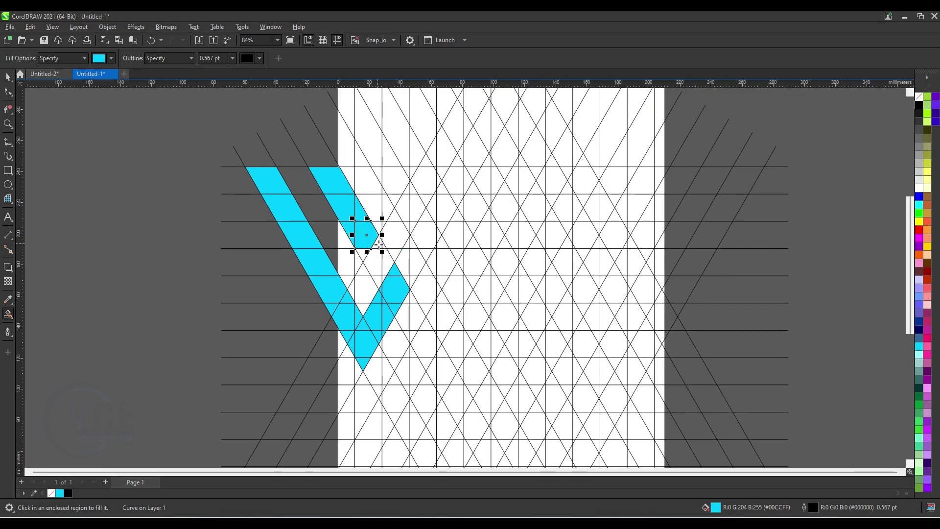
left_click(377, 244)
left_click(389, 265)
left_click(363, 252)
scroll(373, 250, "up", 2)
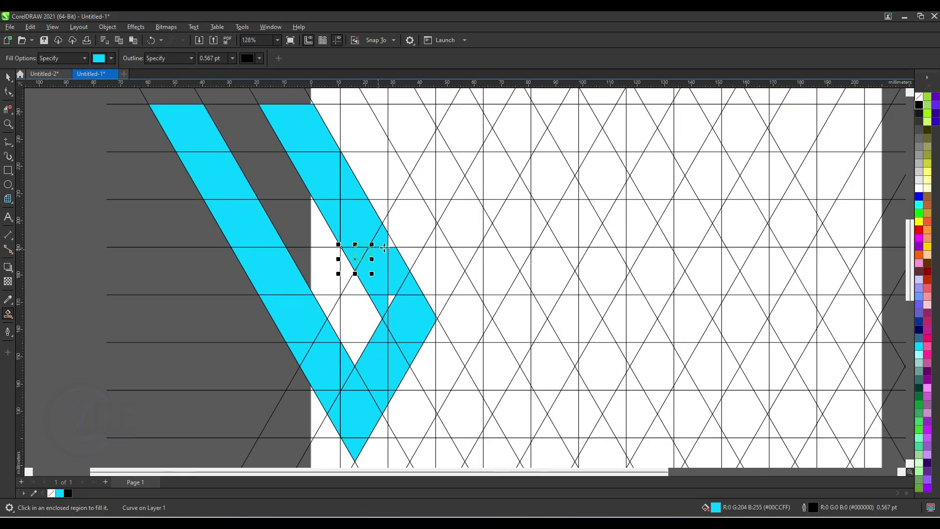
left_click(391, 299)
Fill the top row of cells rightward from the second band and continue the fill diagonally down at its right end
scroll(389, 301, "down", 2)
left_click(374, 204)
left_click(357, 197)
left_click(399, 201)
left_click(385, 195)
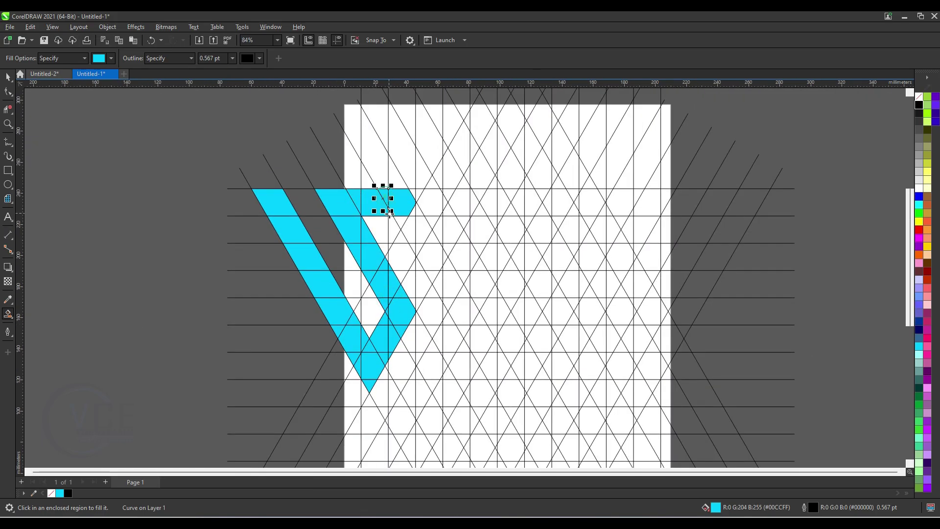
left_click(421, 227)
left_click(402, 220)
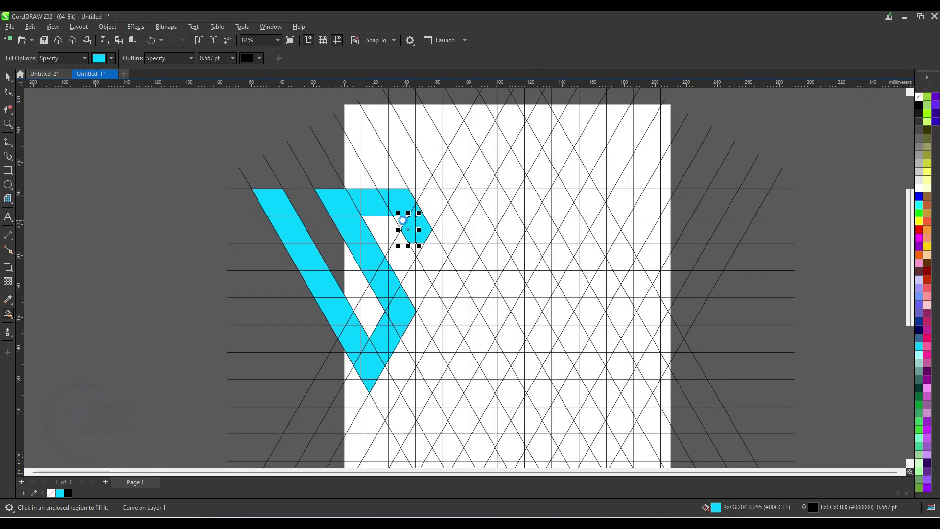
left_click(435, 260)
left_click(445, 259)
Fill a diagonal band of cells from below the page's lower edge up towards the V's lower point
scroll(419, 247, "down", 1)
left_click_drag(420, 247, 396, 180)
scroll(444, 434, "up", 1)
left_click_drag(443, 433, 419, 381)
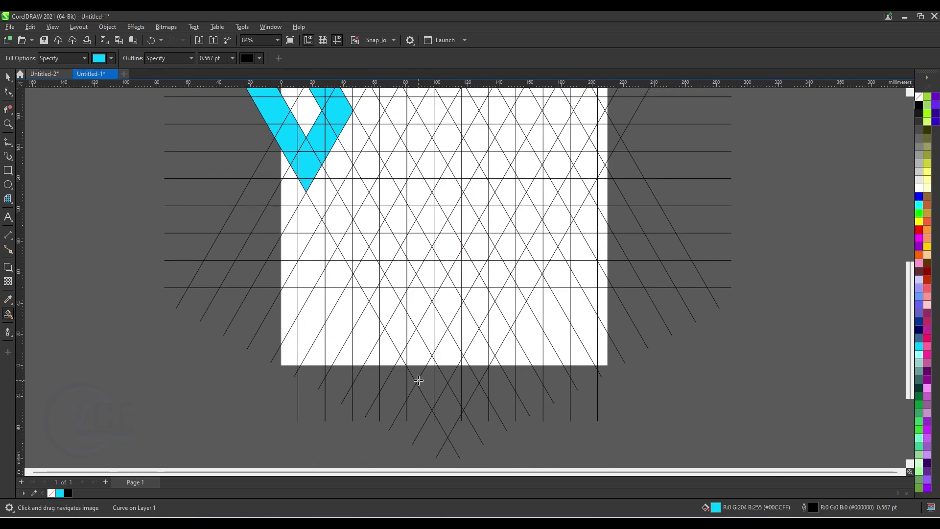
left_click(446, 406)
left_click(437, 384)
left_click(426, 381)
left_click(416, 356)
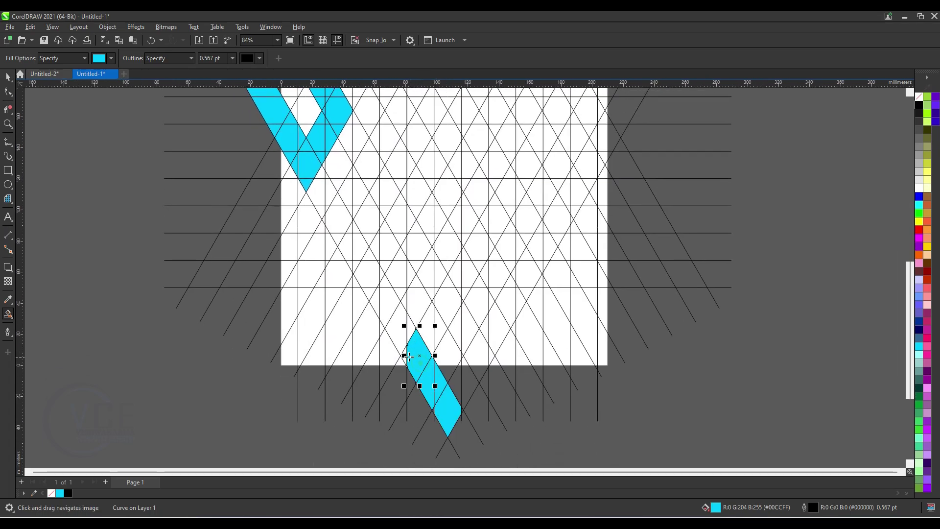
left_click(399, 331)
left_click(410, 328)
left_click(388, 306)
left_click(375, 298)
left_click(366, 274)
left_click(360, 248)
left_click(325, 214)
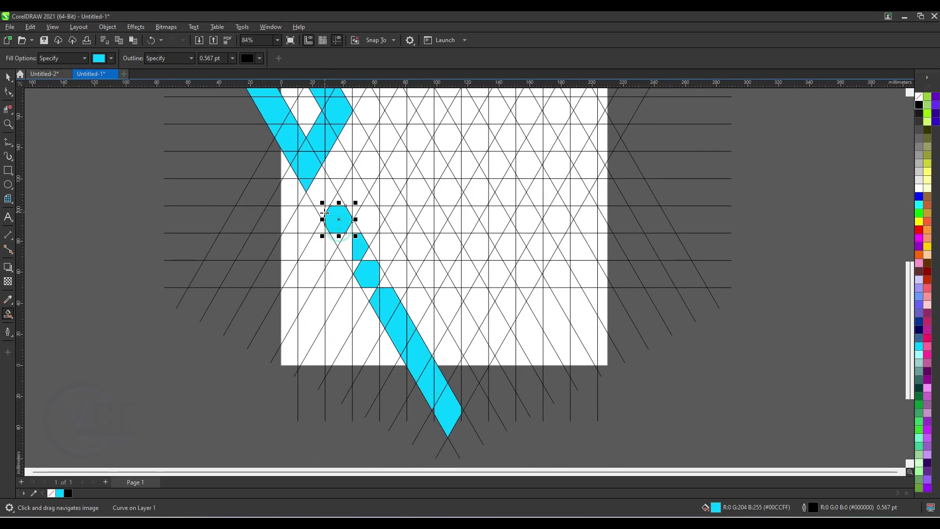
Fill the remaining gaps in the lower diagonal band and remove the stray triangle beyond its upper-left end
scroll(386, 278, "up", 1)
left_click(385, 278)
scroll(349, 240, "up", 3)
left_click(387, 298)
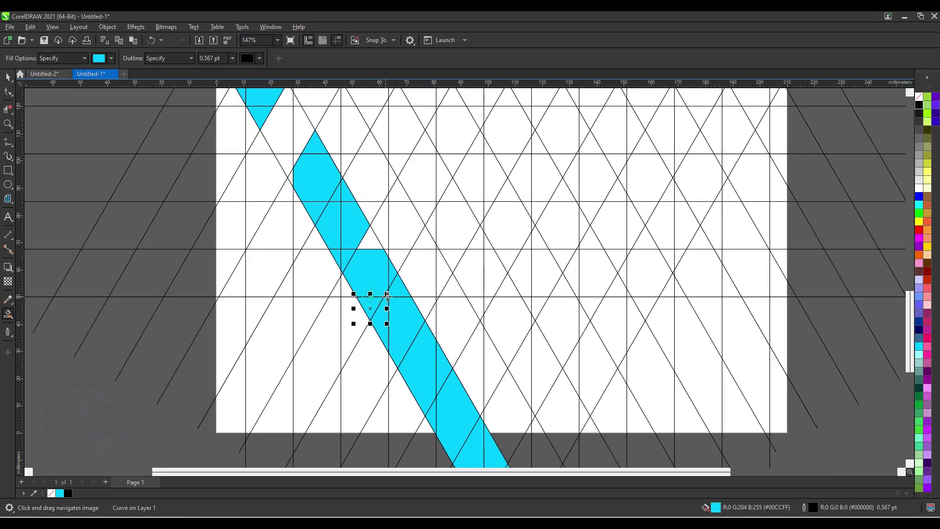
scroll(311, 206, "down", 2)
left_click(382, 287)
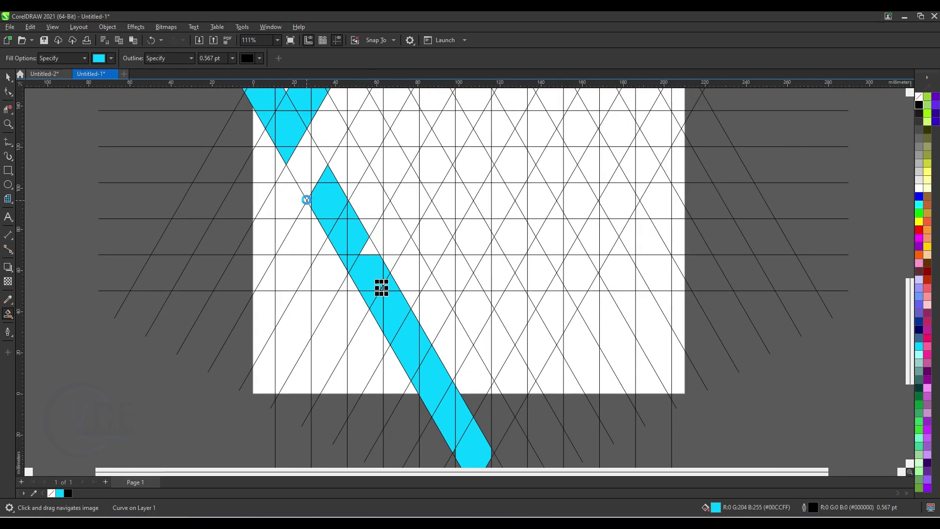
left_click(374, 246)
left_click(8, 76)
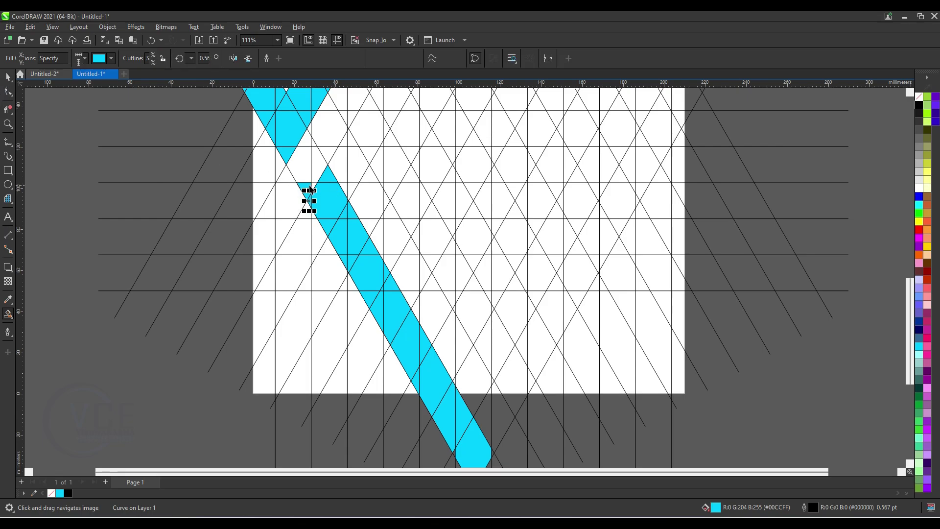
left_click(307, 185)
Fill the cells of a short arm rising rightward from the lower band's upper end, parallel to the V's short arm
left_click(8, 313)
left_click(355, 164)
left_click(349, 190)
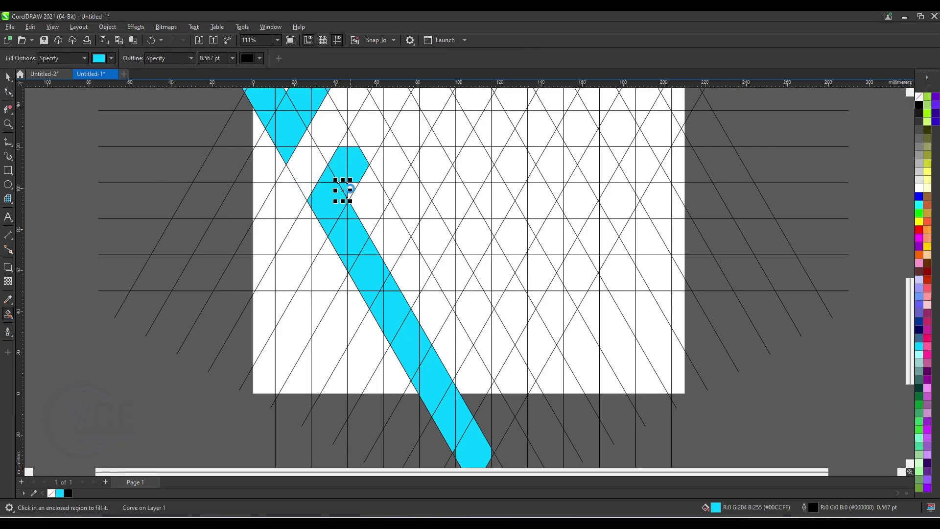
left_click(365, 130)
Fill the main cells of a second lower diagonal band running down rightward from the top of the rising arm
left_click(394, 162)
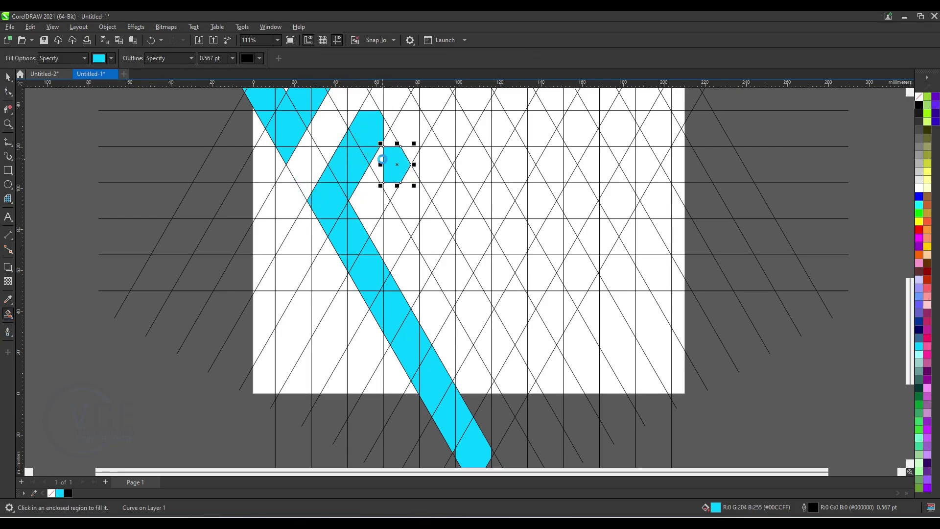
left_click(404, 199)
left_click(433, 235)
left_click(456, 264)
left_click(503, 390)
left_click(502, 345)
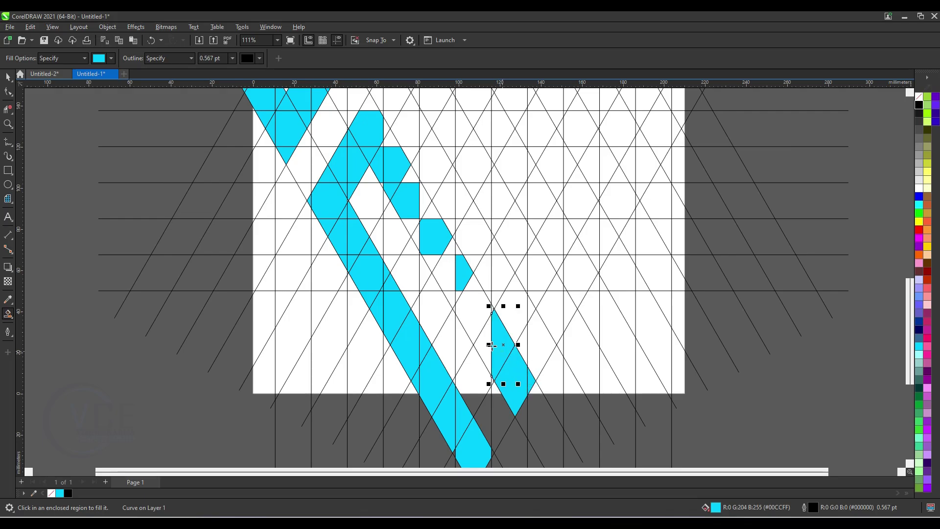
left_click(473, 318)
left_click(475, 282)
left_click(454, 300)
Fill the leftover small cells in the middle of the second lower band to make it continuous
scroll(454, 299, "up", 3)
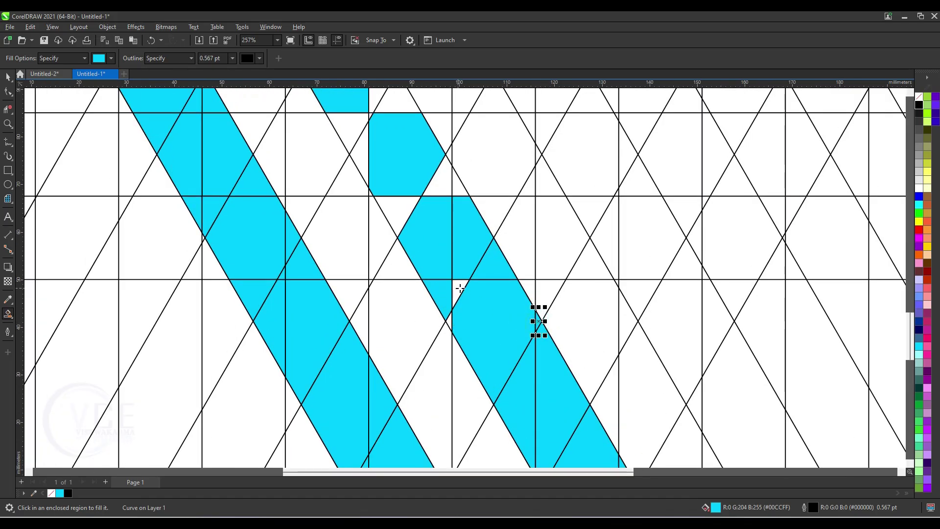
left_click(461, 288)
left_click(454, 320)
left_click(450, 321)
left_click(403, 211)
left_click(439, 183)
left_click(457, 187)
scroll(448, 182, "down", 1)
left_click(413, 148)
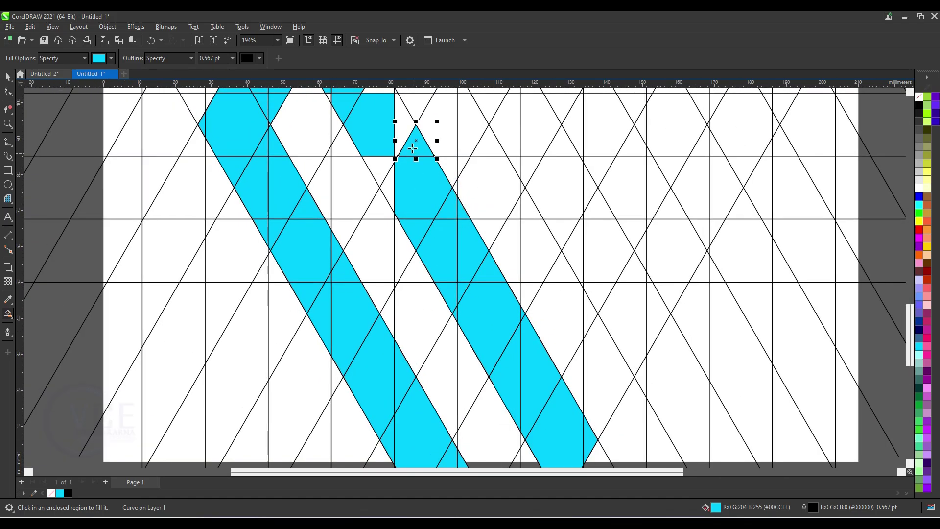
left_click(403, 129)
left_click(380, 167)
left_click(389, 188)
Fill the remaining cells where the second lower band meets the rising arm, including the pointed peak
scroll(389, 186, "down", 2)
scroll(387, 155, "up", 2)
left_click(418, 259)
left_click(377, 199)
left_click(370, 179)
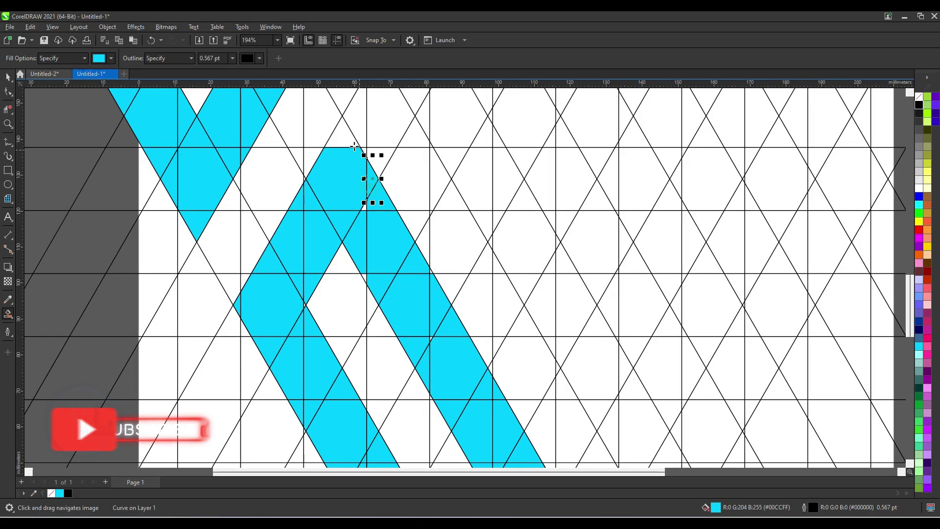
left_click(344, 133)
left_click(364, 204)
left_click(364, 277)
left_click(305, 304)
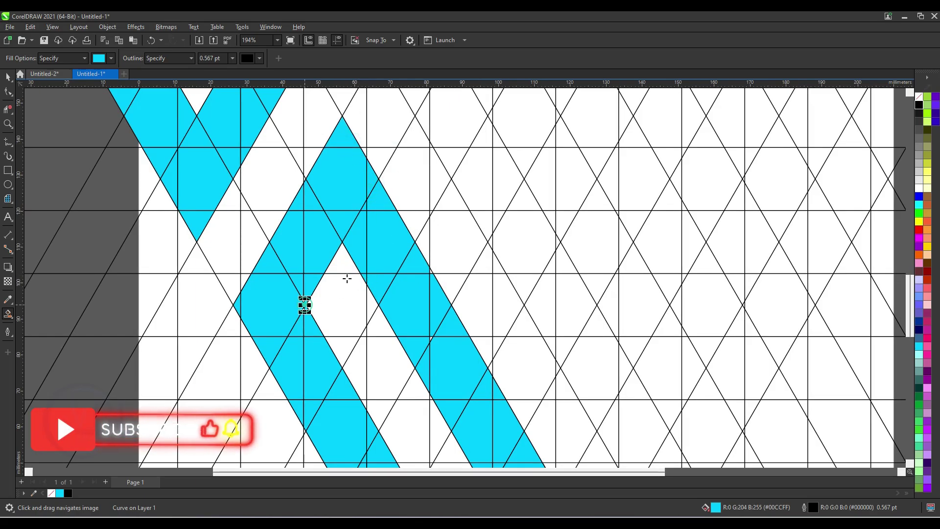
Extend the rising arm upward by filling its next cells to a new pointed peak above the second lower band
scroll(347, 278, "down", 2)
scroll(394, 310, "down", 2)
scroll(392, 304, "up", 2)
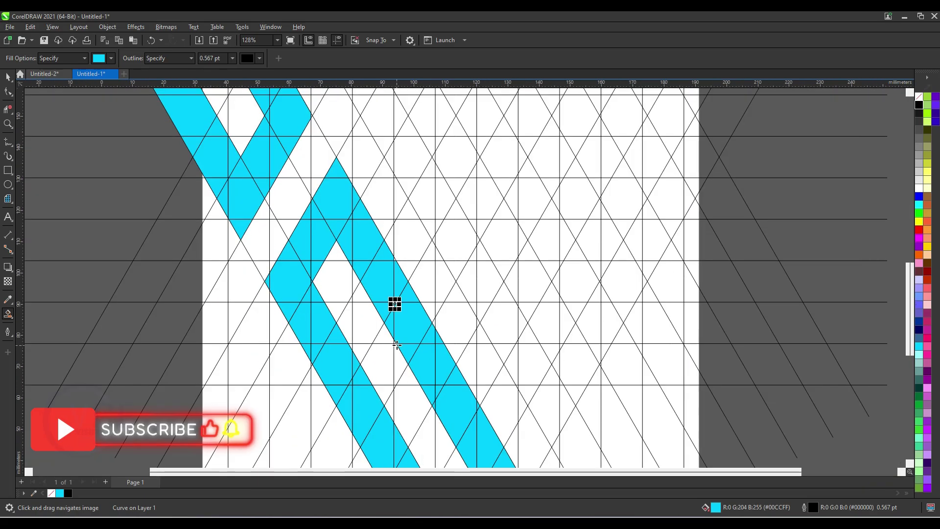
scroll(382, 255, "down", 1)
left_click(362, 200)
left_click(351, 174)
left_click(384, 164)
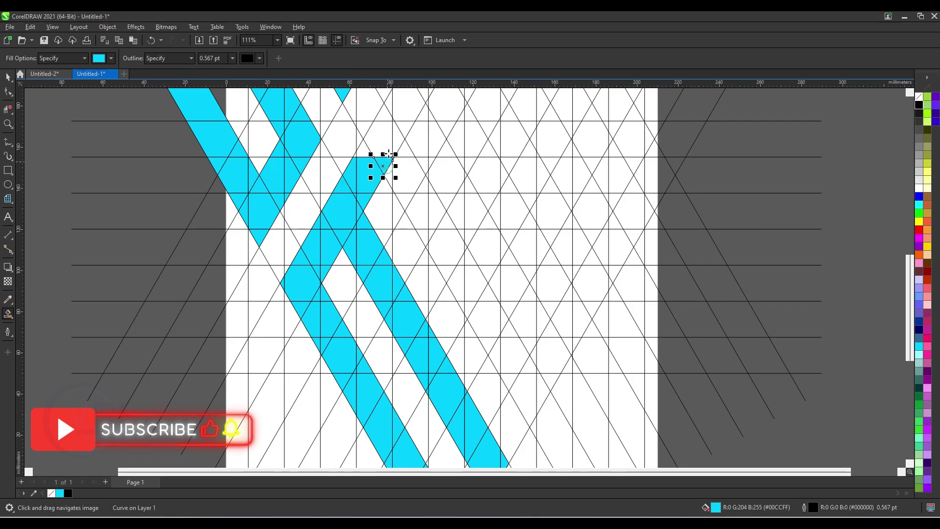
left_click(358, 155)
left_click(392, 118)
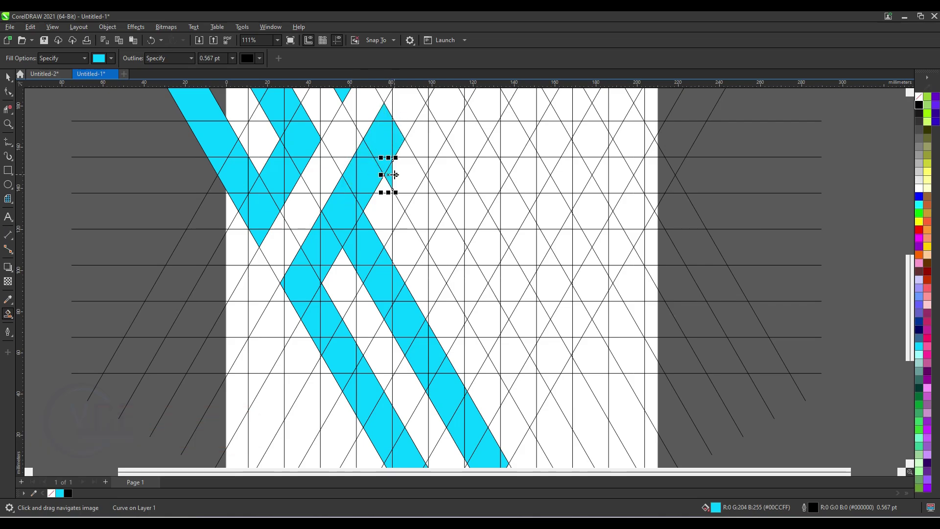
Fill the main cells of a third lower diagonal band running down rightward from the rising arm's new peak
left_click(399, 175)
left_click(417, 211)
left_click(534, 395)
left_click(511, 367)
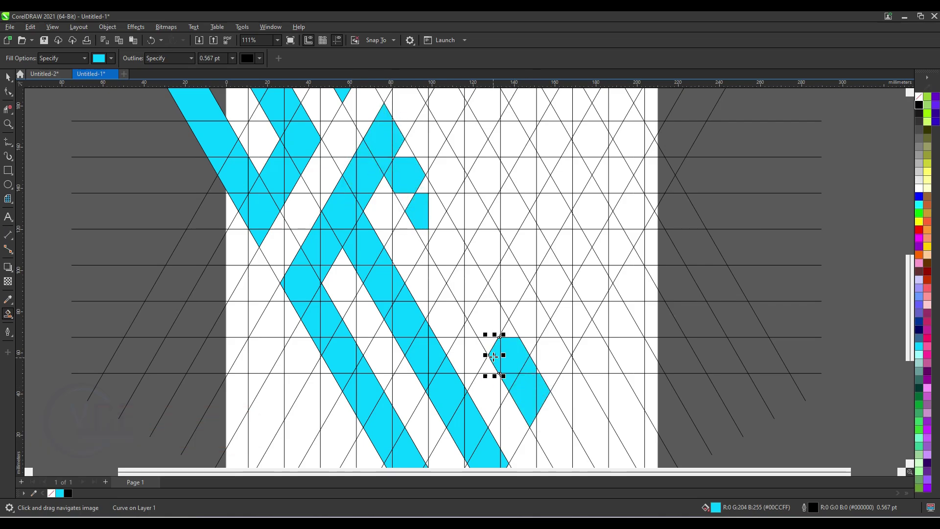
left_click(482, 319)
left_click(463, 283)
left_click(446, 247)
left_click(440, 213)
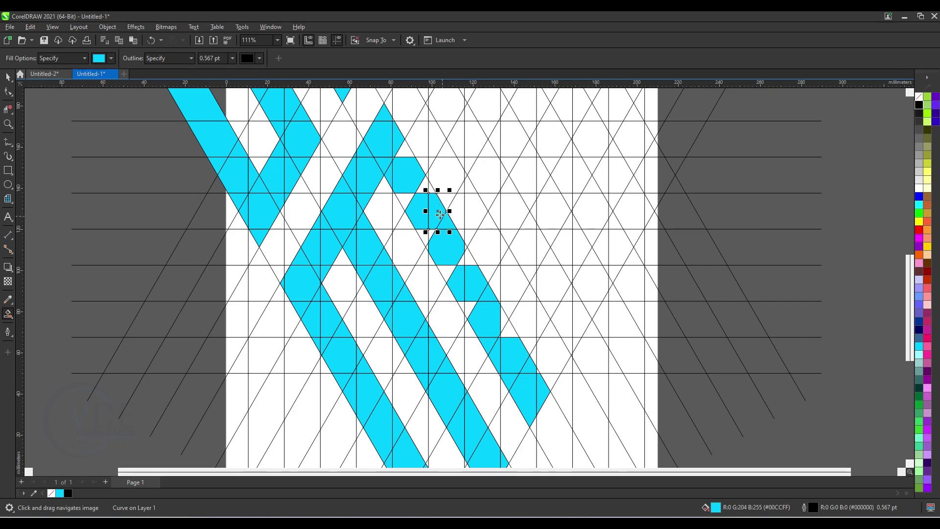
Fill the leftover small cells in the upper half of the third lower diagonal band
scroll(425, 182, "up", 1)
left_click(424, 187)
left_click(395, 209)
left_click(422, 263)
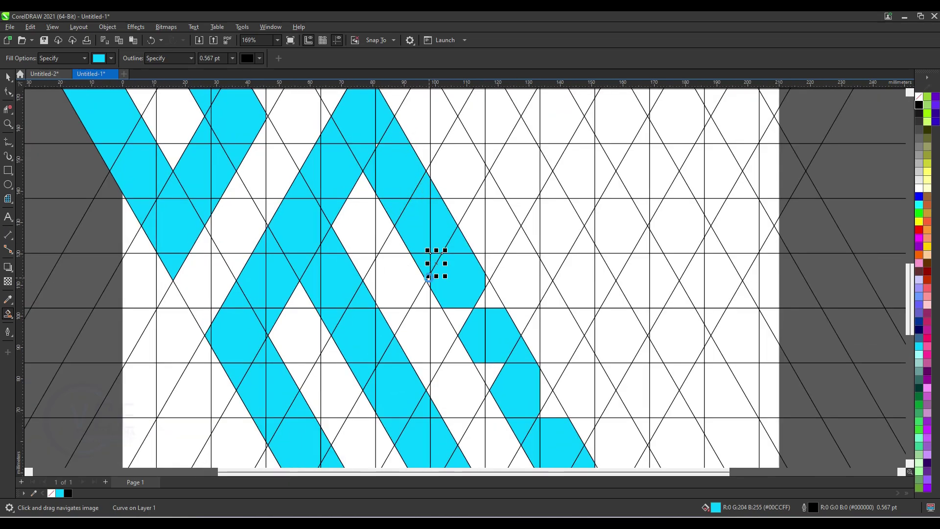
left_click(429, 278)
left_click(458, 315)
left_click(491, 299)
left_click(482, 301)
left_click(487, 280)
Fill the remaining gaps in the lower half of the third lower band to make it continuous
left_click_drag(530, 334, 472, 259)
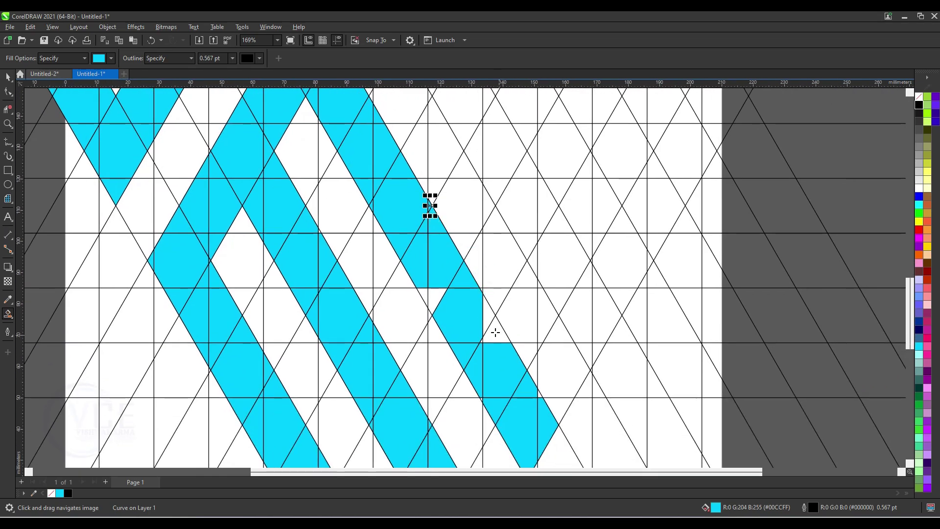
left_click(496, 332)
left_click(488, 317)
left_click(437, 296)
left_click(424, 294)
scroll(479, 330, "up", 3)
left_click(483, 347)
scroll(448, 268, "down", 2)
scroll(544, 390, "up", 1)
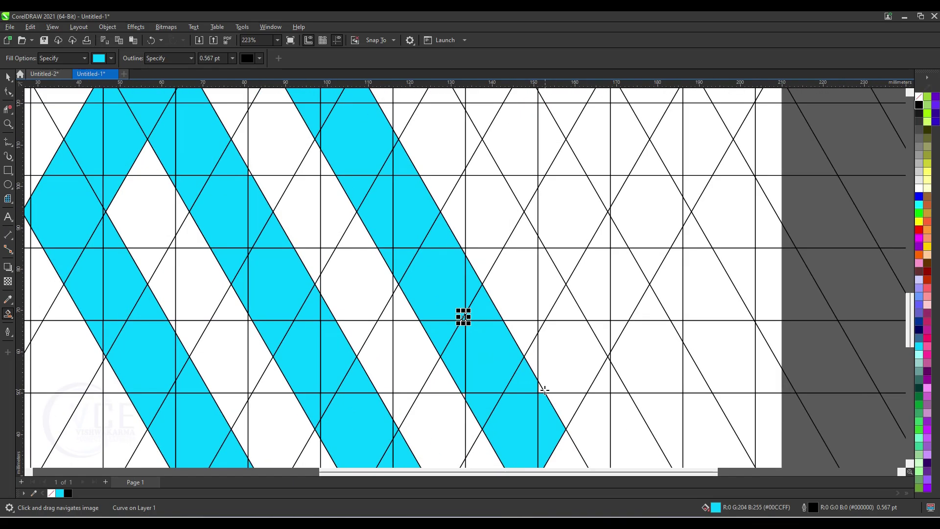
Fill the top cells of a new diagonal band starting at the upper grid line, right of the hooked shape
scroll(545, 391, "down", 4)
scroll(406, 239, "up", 1)
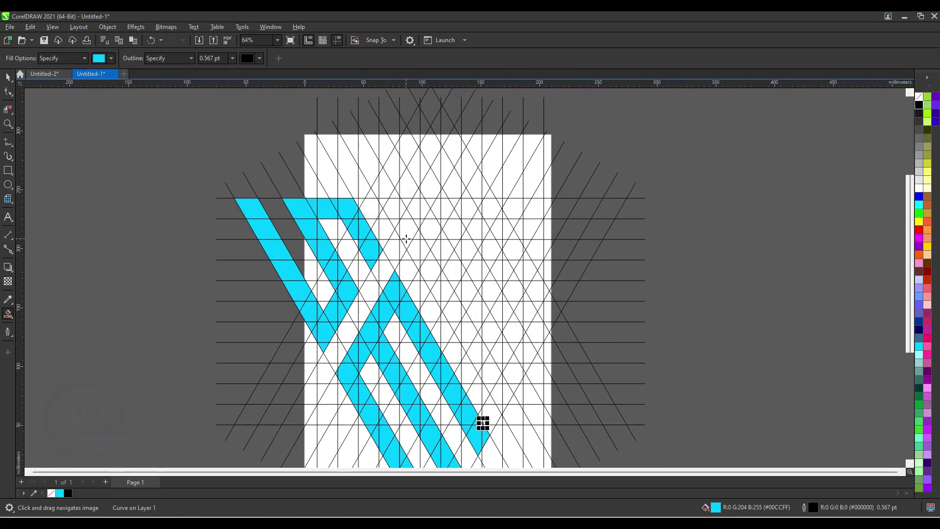
left_click(392, 208)
scroll(369, 231, "up", 2)
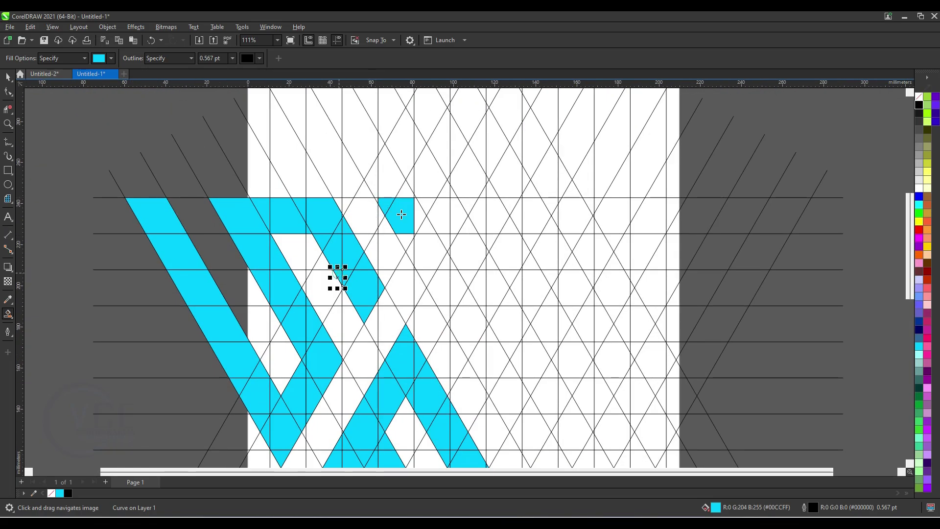
scroll(396, 207, "up", 2)
left_click(363, 194)
scroll(411, 188, "down", 2)
left_click(434, 242)
left_click(433, 219)
left_click(413, 232)
left_click(418, 244)
scroll(422, 242, "down", 2)
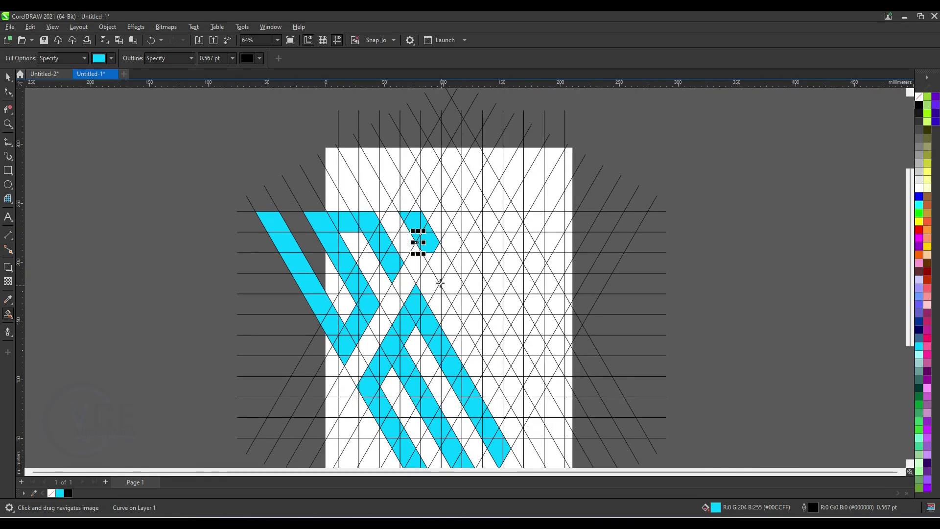
Extend the new upper diagonal band down rightward by filling its next cells to a pointed end
scroll(437, 263, "up", 3)
left_click(434, 263)
left_click(416, 249)
left_click(441, 228)
left_click(452, 236)
left_click(452, 249)
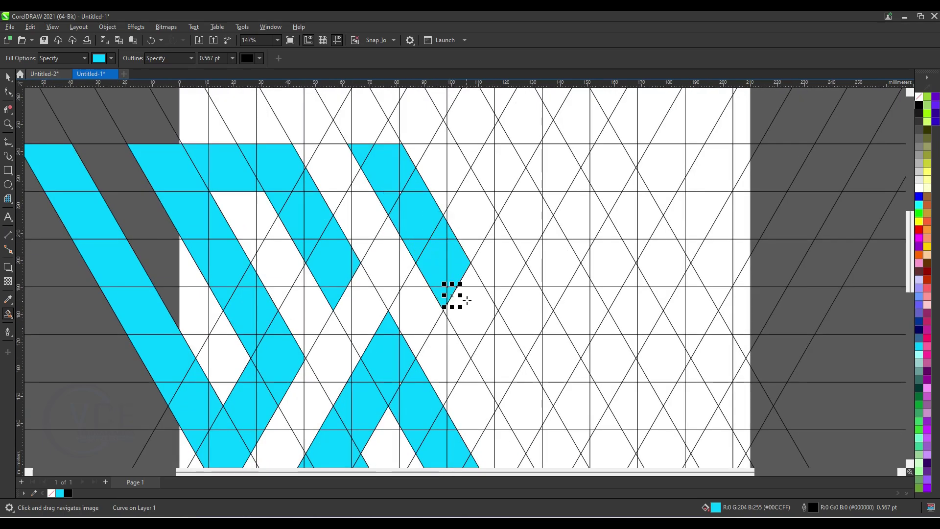
Continue the same diagonal band past the third lower band's peak, filling its main cells and small gaps
left_click(467, 300)
left_click(471, 278)
left_click_drag(471, 313, 414, 225)
left_click(430, 262)
left_click(444, 258)
left_click(444, 237)
left_click(433, 239)
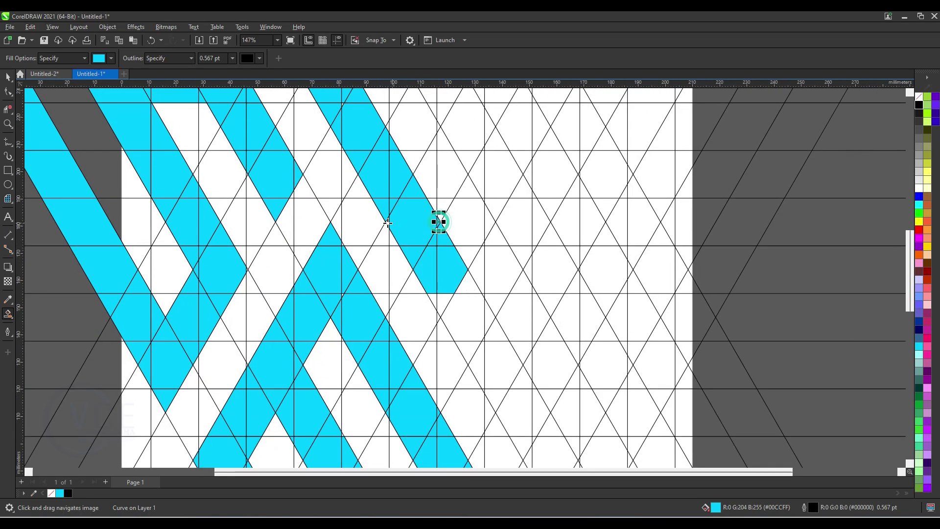
Fill the main cells of the band's lower part, working back upward from its pointed lower end
scroll(465, 303, "down", 4)
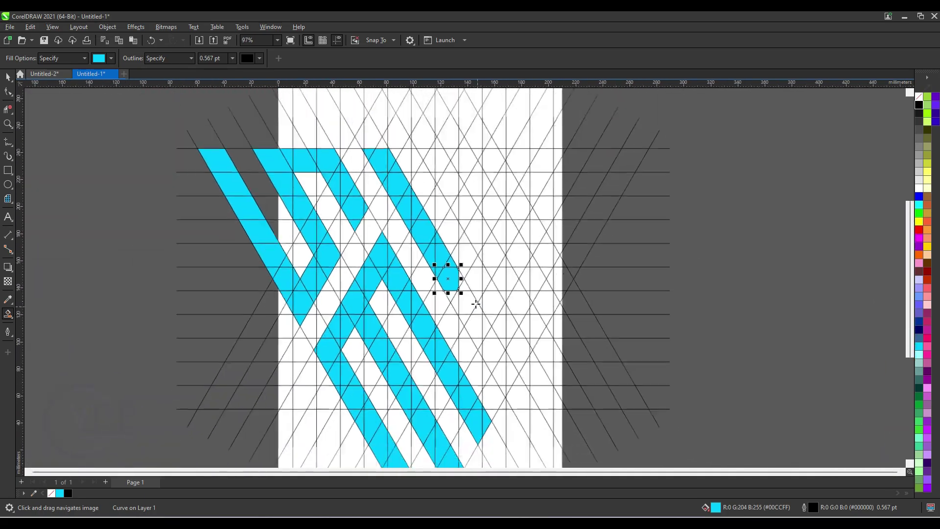
scroll(474, 300, "up", 3)
left_click(500, 350)
left_click(510, 342)
left_click(498, 314)
left_click(479, 296)
left_click(452, 258)
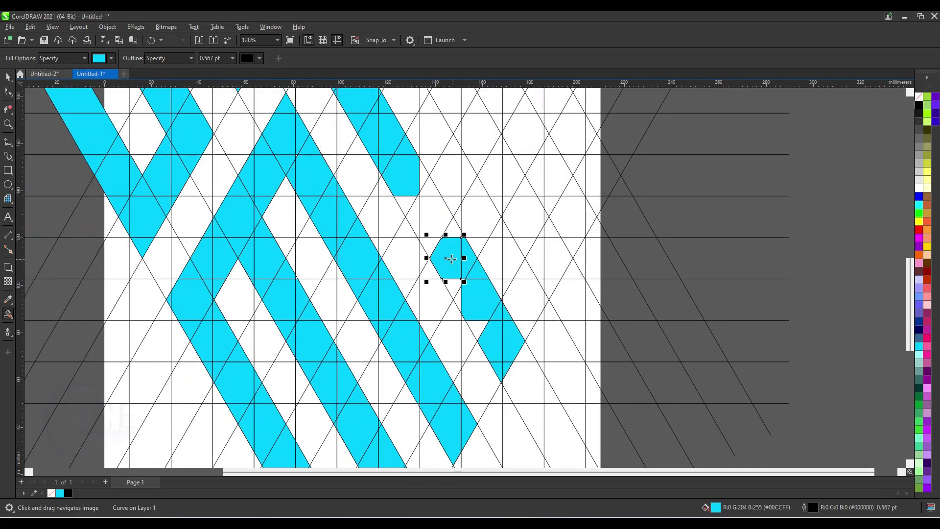
Fill the cells joining the band's upper and lower parts and close the remaining gaps along it
left_click(449, 231)
left_click(415, 217)
left_click(406, 205)
left_click(427, 187)
left_click(422, 247)
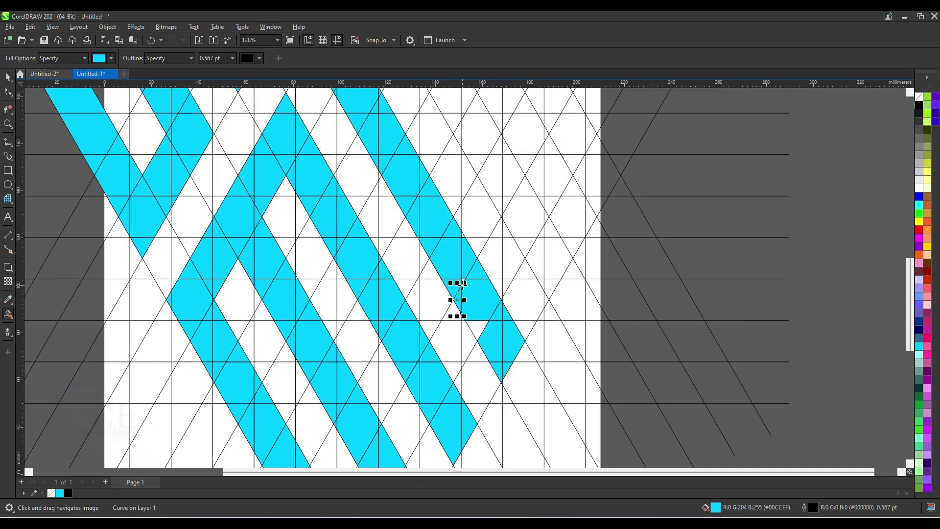
left_click(463, 237)
Fill a horizontal crossbar extending rightward from the middle of the long diagonal band, plus the cell above its end
scroll(463, 237, "down", 5)
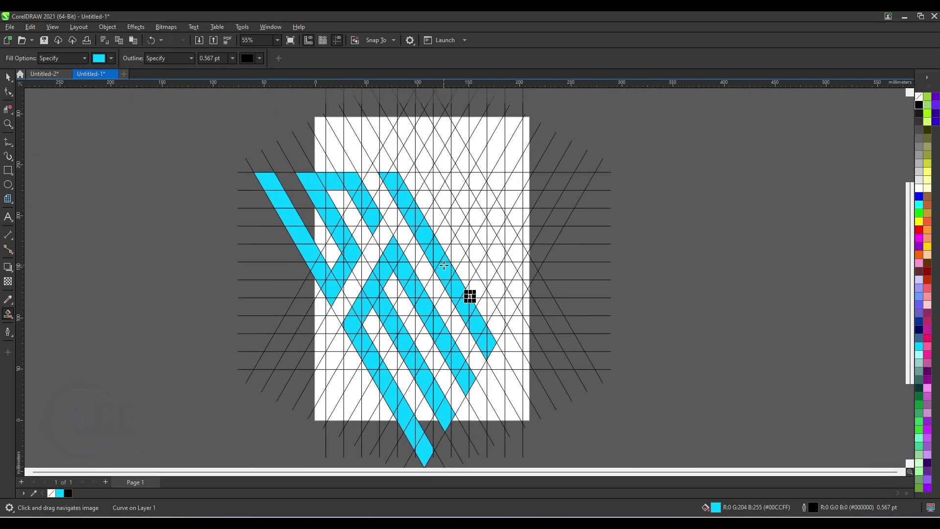
scroll(447, 270, "up", 3)
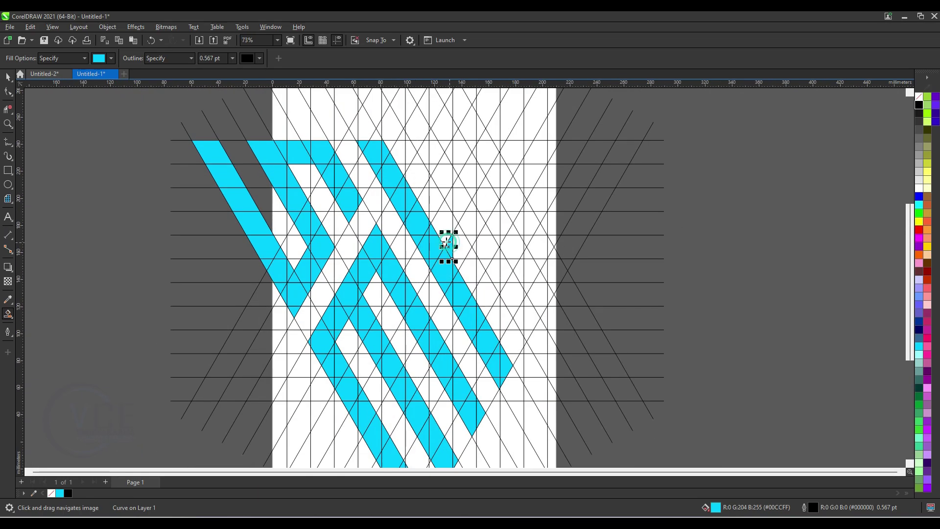
left_click(487, 248)
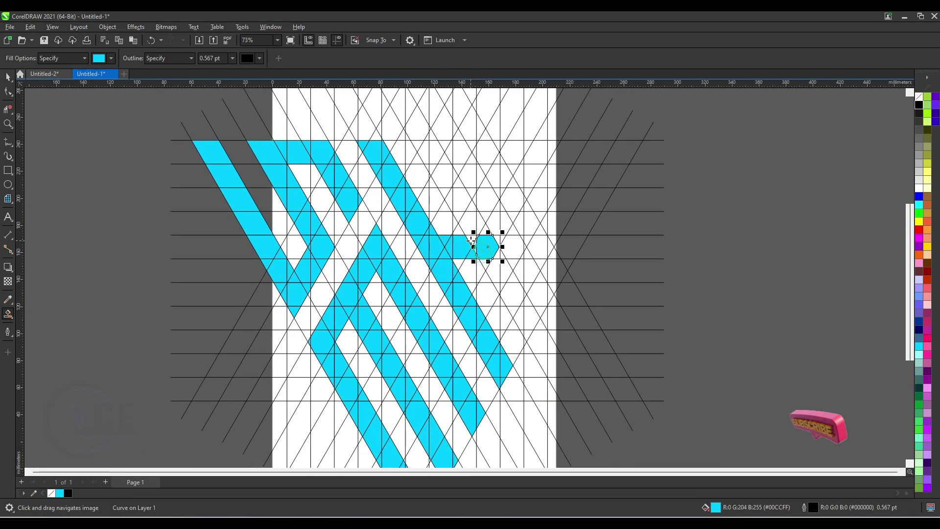
left_click(475, 243)
left_click(467, 220)
Fill the top cells of another parallel diagonal band starting at the upper grid line above the crossbar
left_click(421, 146)
left_click(423, 151)
left_click(435, 153)
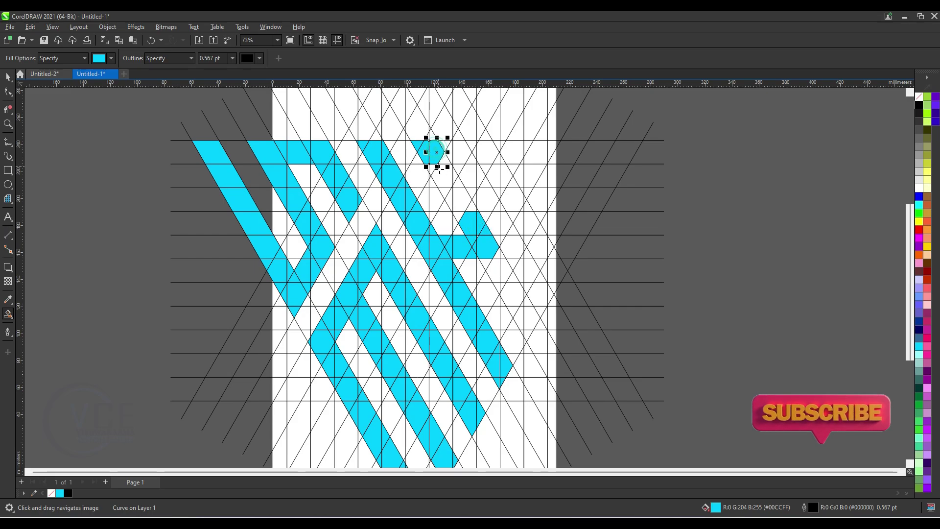
left_click(432, 167)
scroll(433, 165, "up", 1)
left_click(420, 168)
left_click(451, 178)
left_click(475, 184)
left_click(456, 156)
left_click(458, 218)
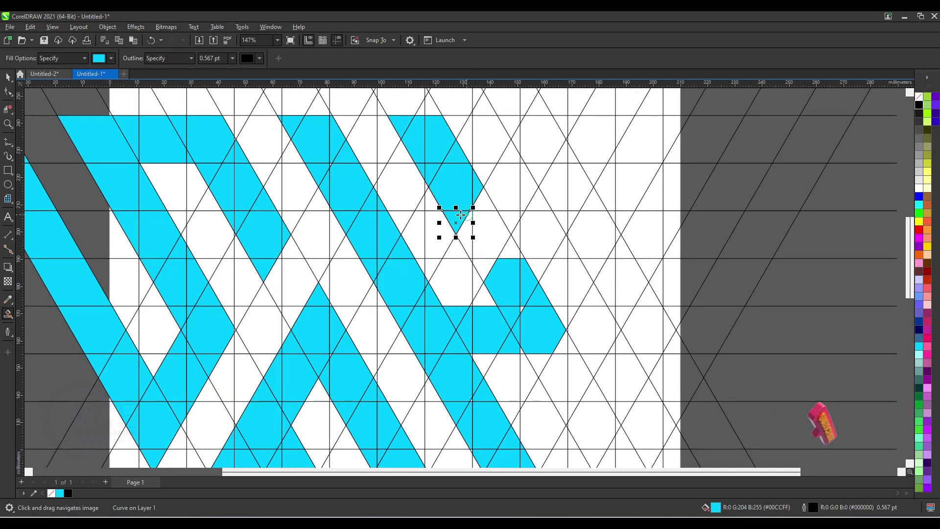
Fill the cells that connect the newest diagonal band down to the end of the crossbar
left_click(466, 231)
left_click(482, 234)
left_click(486, 202)
left_click(508, 247)
left_click(522, 255)
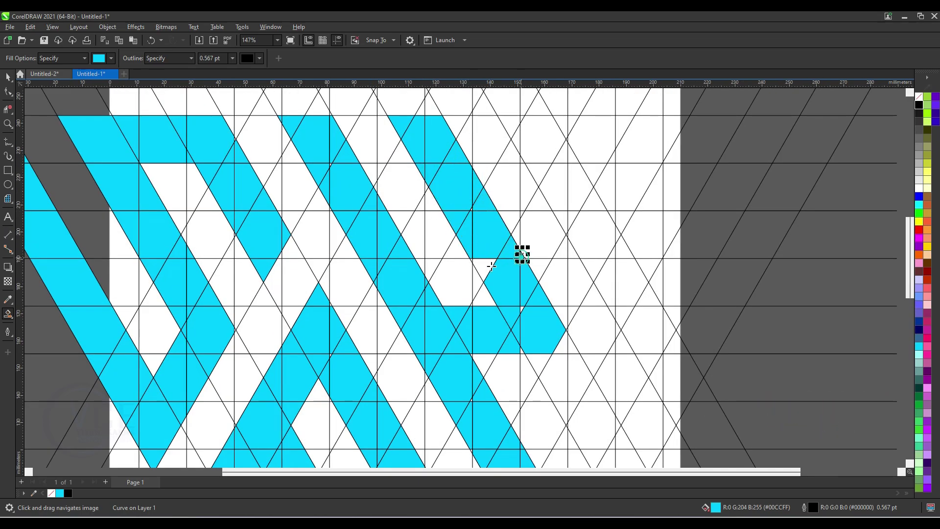
left_click(488, 265)
scroll(479, 263, "up", 1)
Close the gap at the crossbar joint and extend the newest diagonal band below it by filling its next cells
left_click_drag(558, 231, 465, 170)
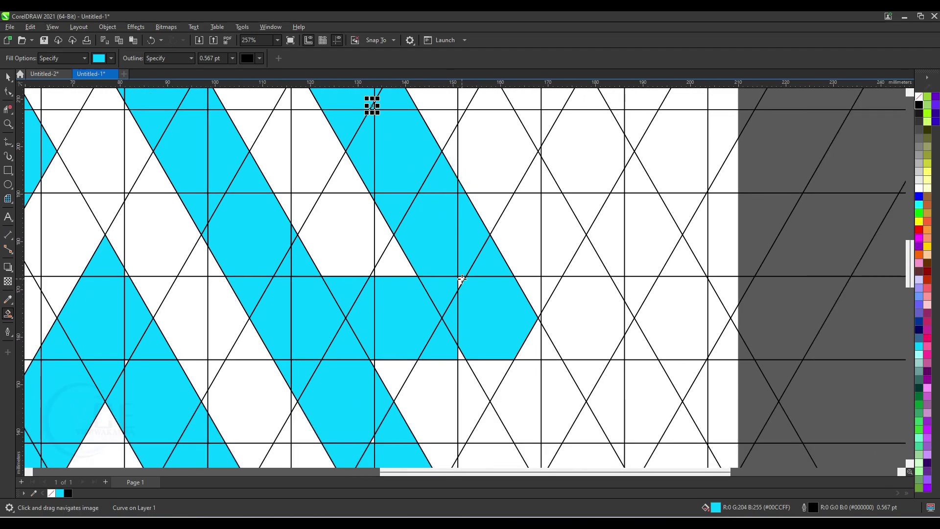
left_click(461, 279)
left_click_drag(462, 293, 381, 168)
left_click(380, 230)
left_click(409, 248)
left_click(438, 267)
left_click(449, 222)
left_click(477, 252)
left_click(502, 304)
left_click(493, 335)
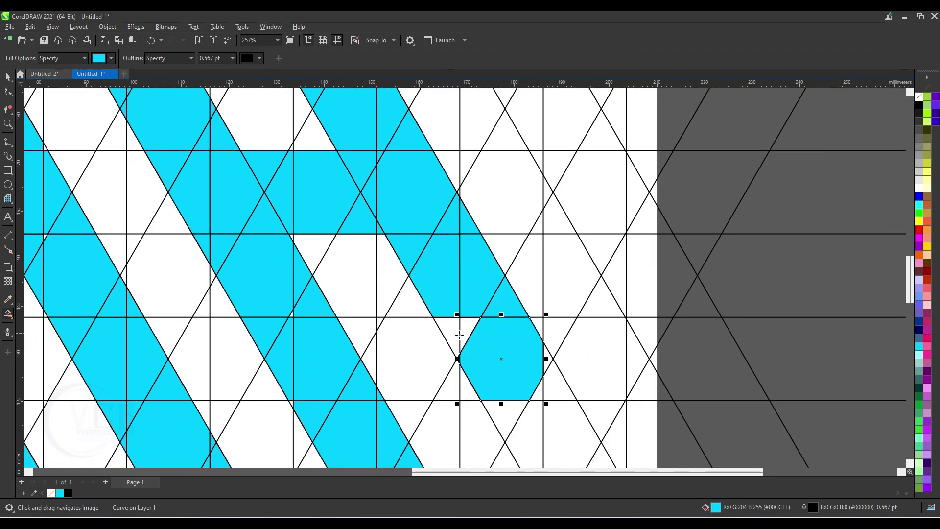
Complete the newest diagonal band down to its pointed lower end, filling its last main cells and small gaps
left_click(452, 330)
left_click(464, 330)
left_click_drag(464, 330, 383, 157)
left_click(476, 324)
left_click(474, 282)
left_click(419, 237)
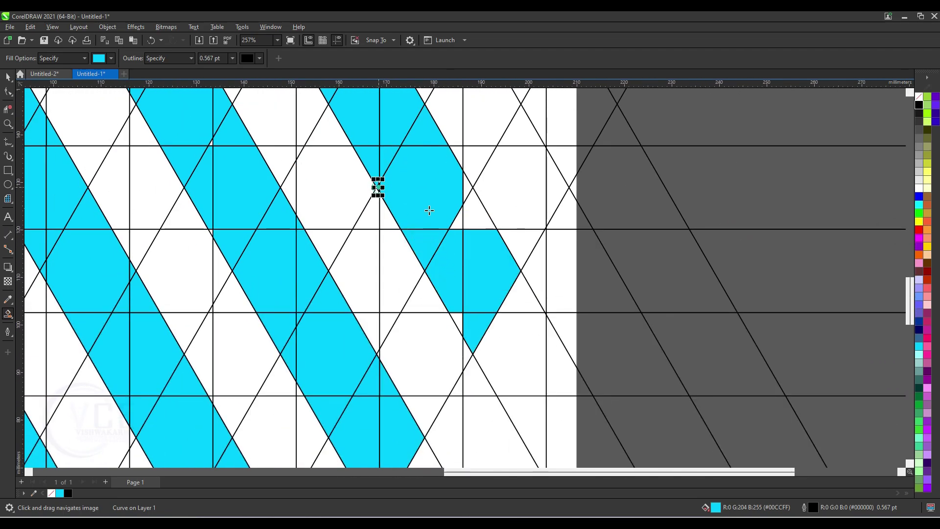
left_click(465, 201)
left_click(460, 309)
scroll(492, 399, "down", 7)
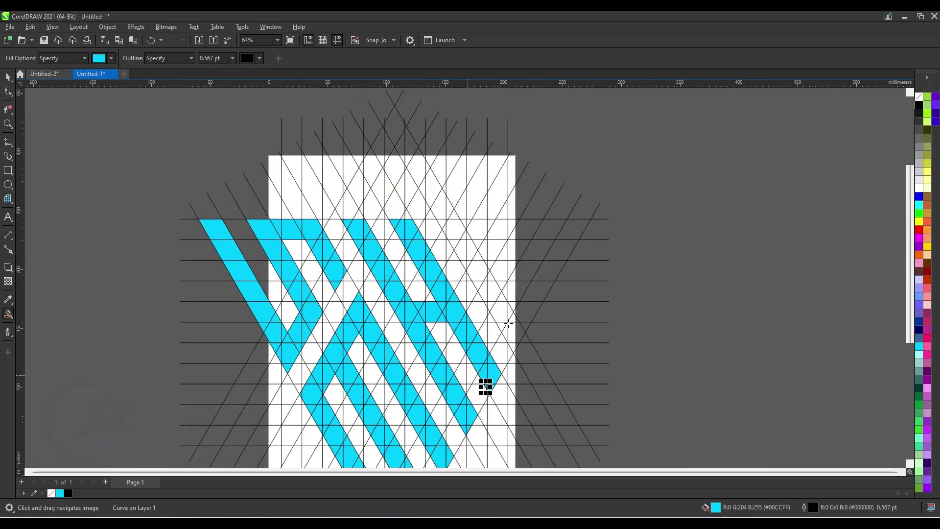
Fill the main cells of a horizontal bar running rightward along the upper grid line from the next band position
scroll(499, 240, "up", 2)
left_click(440, 224)
left_click(417, 215)
scroll(419, 218, "up", 2)
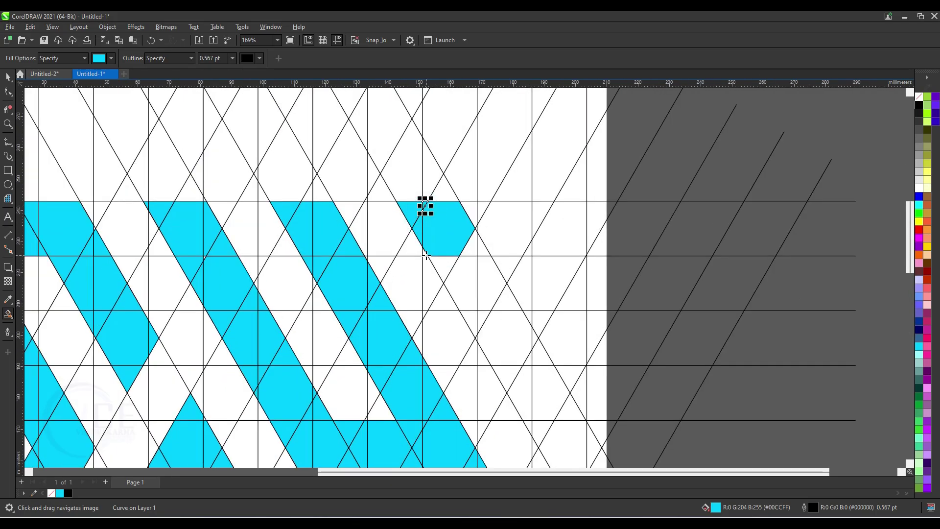
left_click(472, 214)
left_click(507, 227)
left_click(557, 230)
left_click(627, 229)
left_click(693, 227)
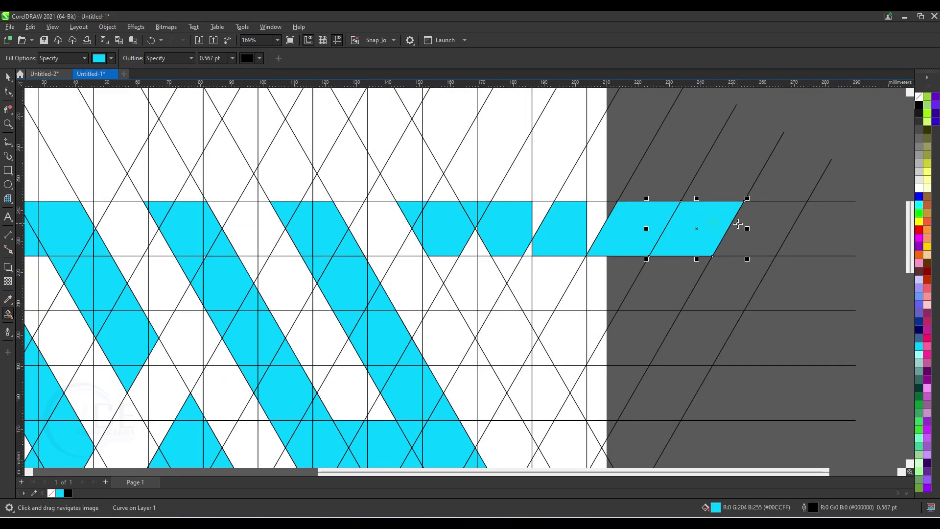
Fill the slanted right end and the leftover small cells of the upper horizontal bar
left_click(751, 224)
left_click(596, 216)
left_click(540, 222)
left_click(471, 247)
left_click(482, 248)
scroll(477, 221, "up", 4)
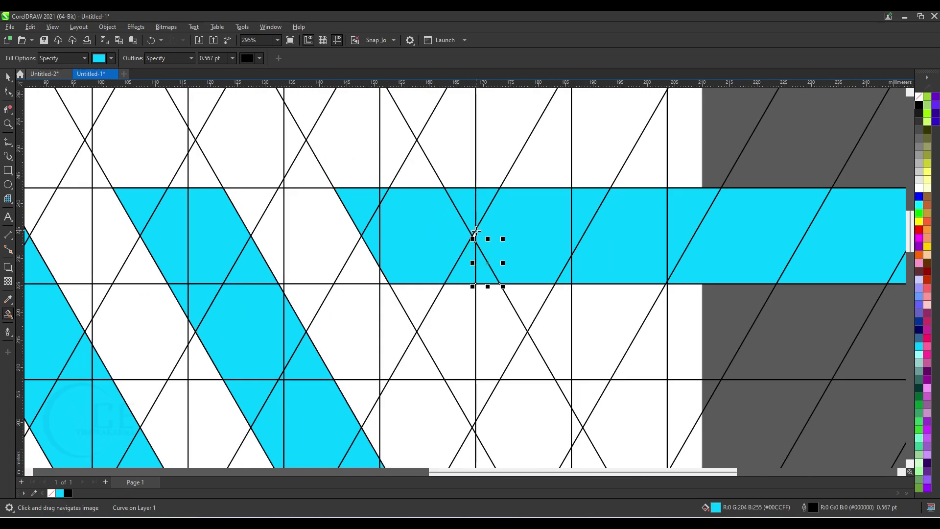
left_click(474, 234)
Fill the slanted arm down from the upper bar's right end and a second horizontal bar running back leftward
scroll(473, 172, "down", 7)
left_click(624, 233)
left_click(613, 267)
left_click(578, 267)
left_click(548, 267)
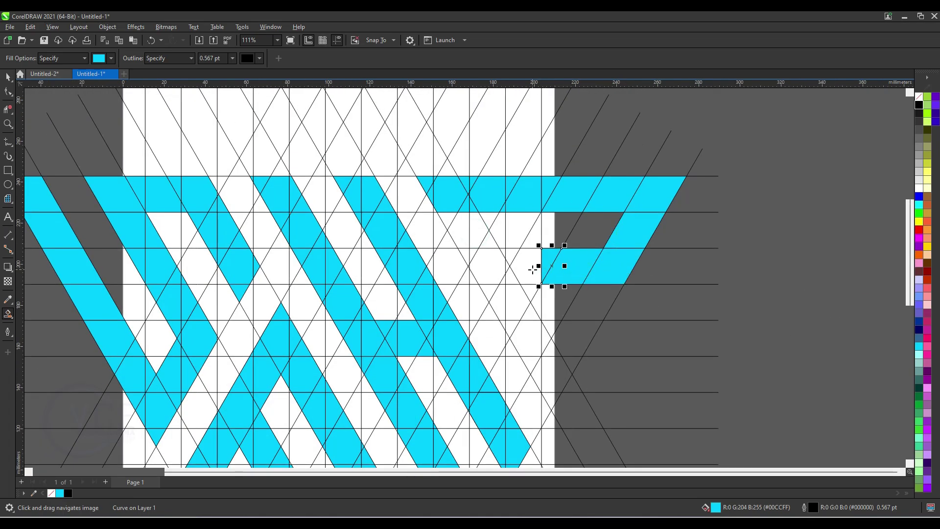
left_click(524, 267)
left_click(487, 266)
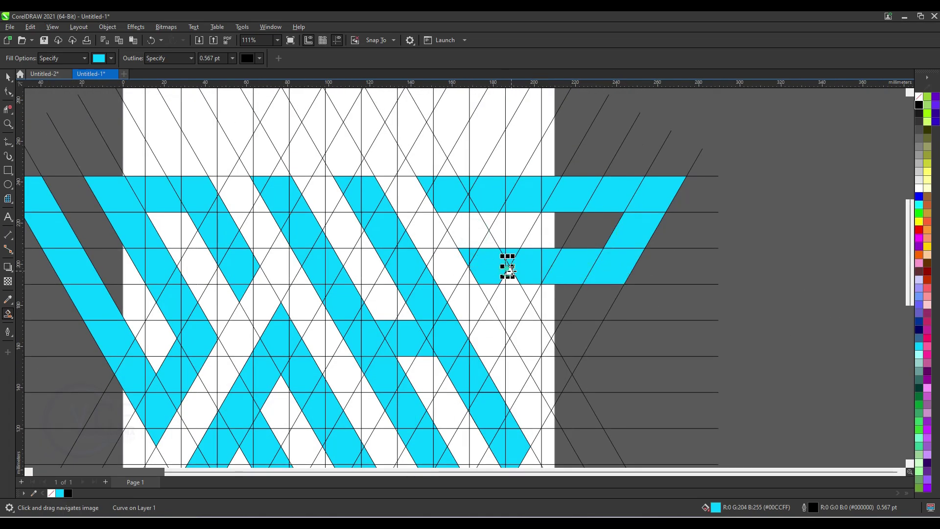
left_click_drag(509, 270, 476, 234)
Fill the main cells of a short diagonal band running down rightward from the second bar's left end
left_click(468, 268)
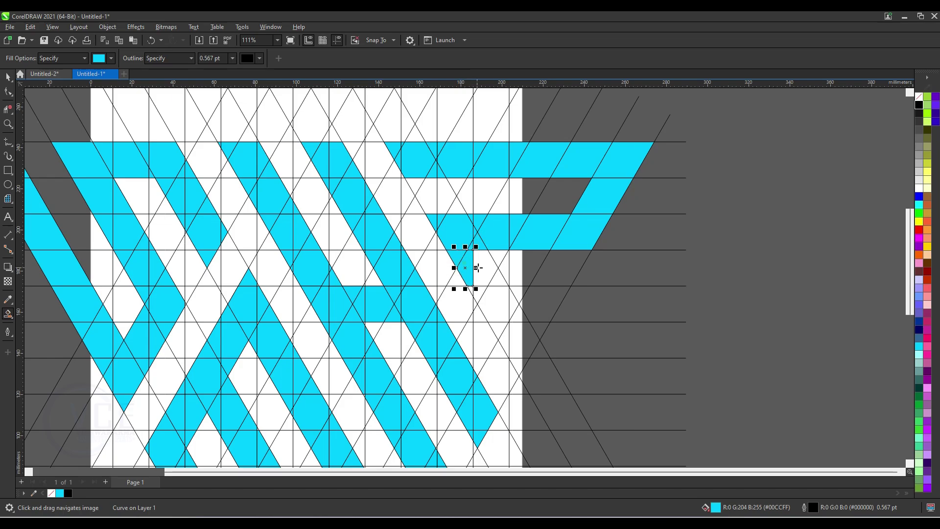
left_click(494, 301)
left_click(522, 343)
left_click(517, 303)
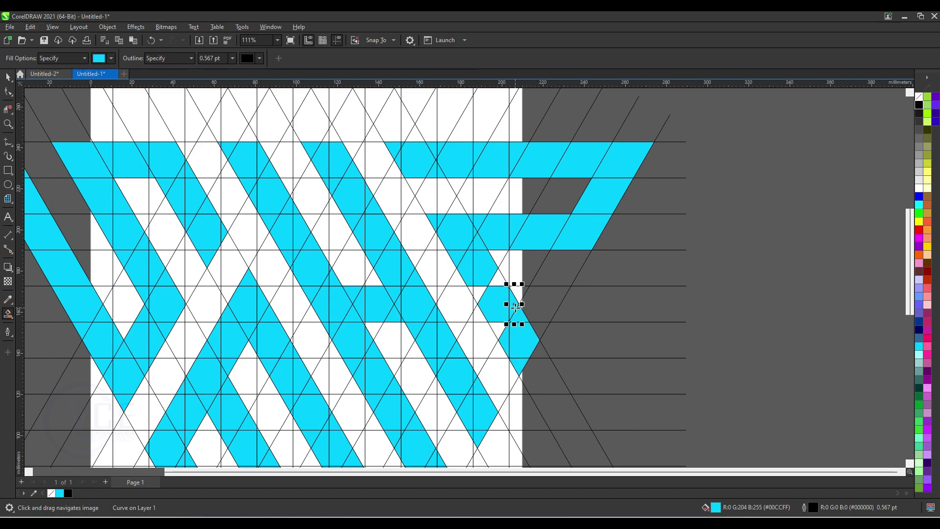
left_click(498, 329)
Fill the short band's remaining small cell and its rising slanted tip, and switch to the Pick tool
scroll(550, 301, "up", 1)
left_click(534, 333)
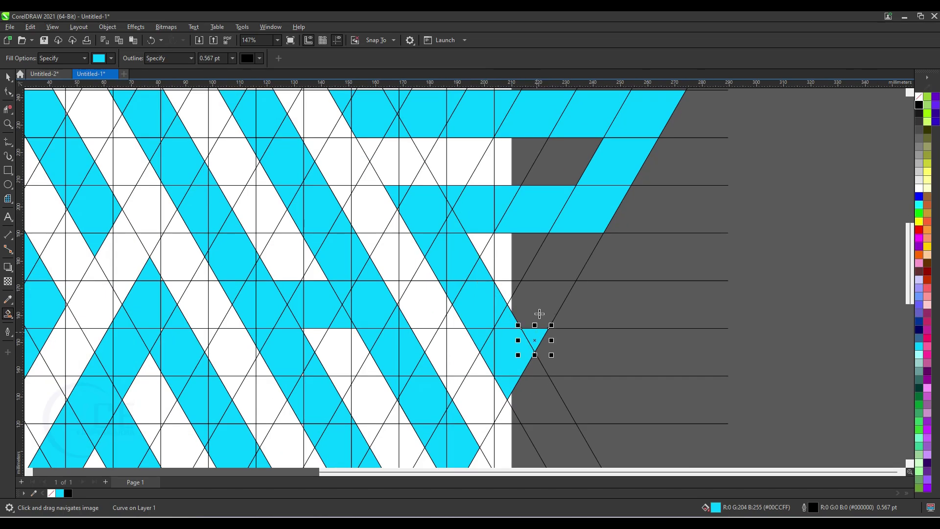
left_click(546, 294)
scroll(557, 271, "down", 3)
left_click(8, 78)
left_click(265, 143)
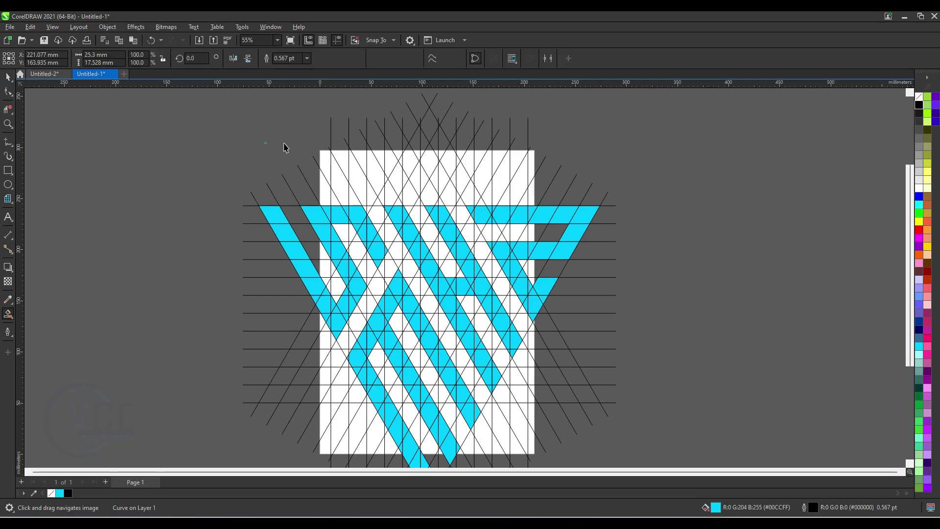
Delete the construction grid: both sets of slanted lines, the vertical lines and the horizontal lines
left_click(331, 149)
key("Delete")
left_click(334, 154)
key("Delete")
left_click(395, 166)
key("Delete")
left_click(252, 241)
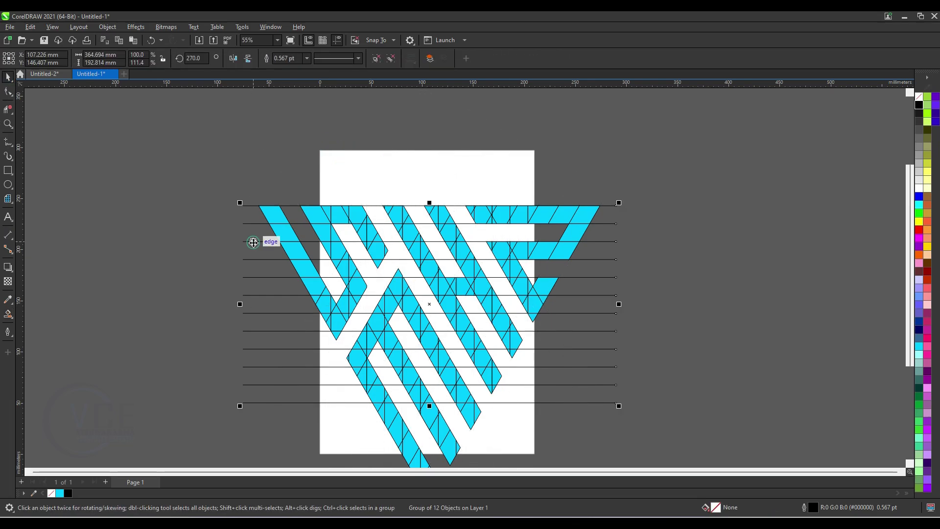
key("Delete")
Select all the filled logo pieces, try cyan, and settle on blue for both fill and outline
left_click_drag(225, 160, 537, 353)
left_click(919, 205)
right_click(919, 205)
scroll(492, 193, "up", 1)
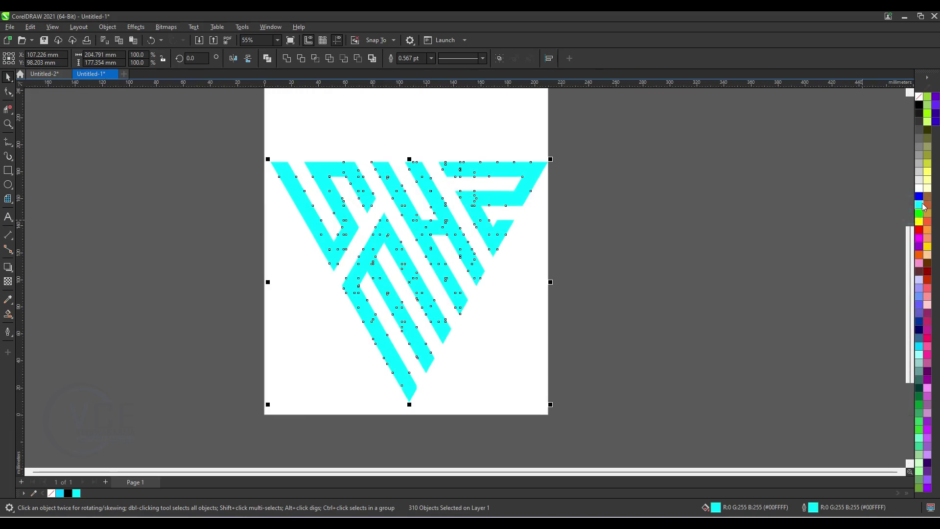
left_click(919, 197)
right_click(918, 198)
Select the whole logo and remove its fill, keeping the blue outline
scroll(692, 244, "down", 1)
left_click(327, 286)
left_click_drag(295, 137, 594, 346)
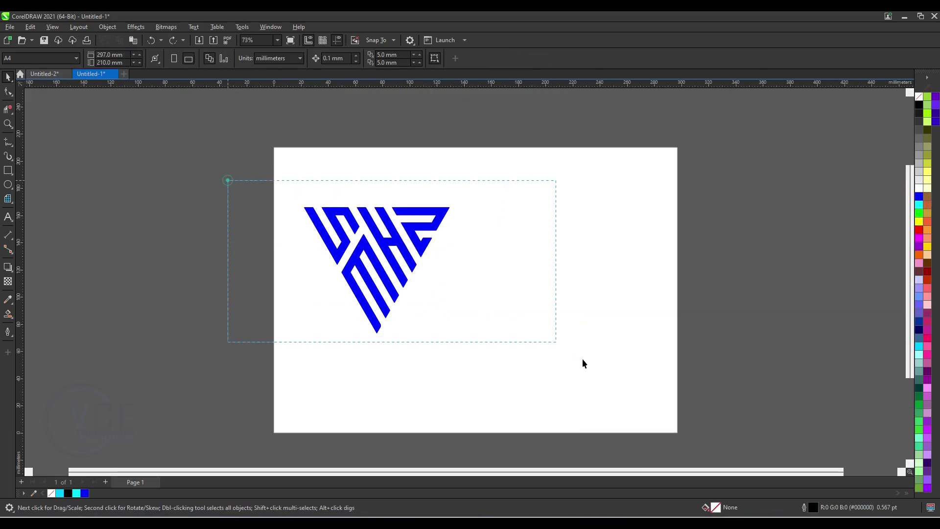
left_click_drag(583, 363, 583, 364)
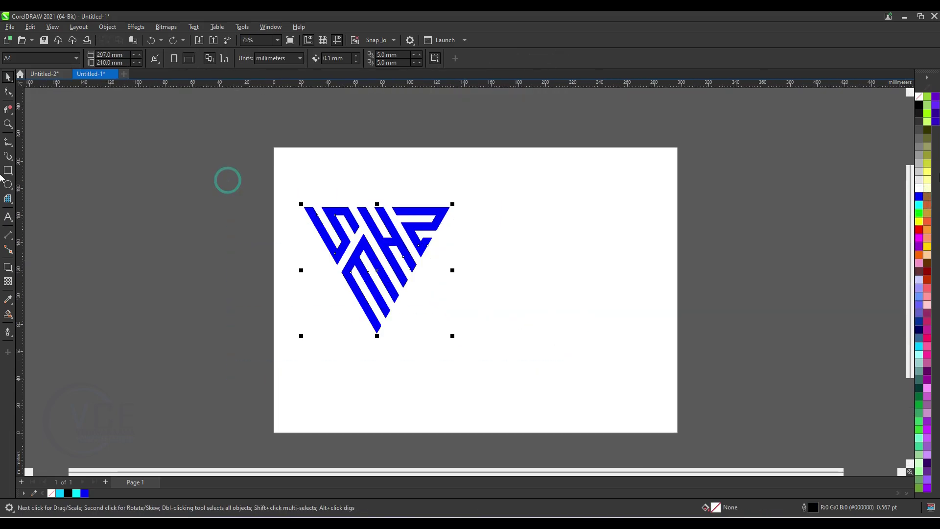
left_click(920, 97)
left_click(522, 295)
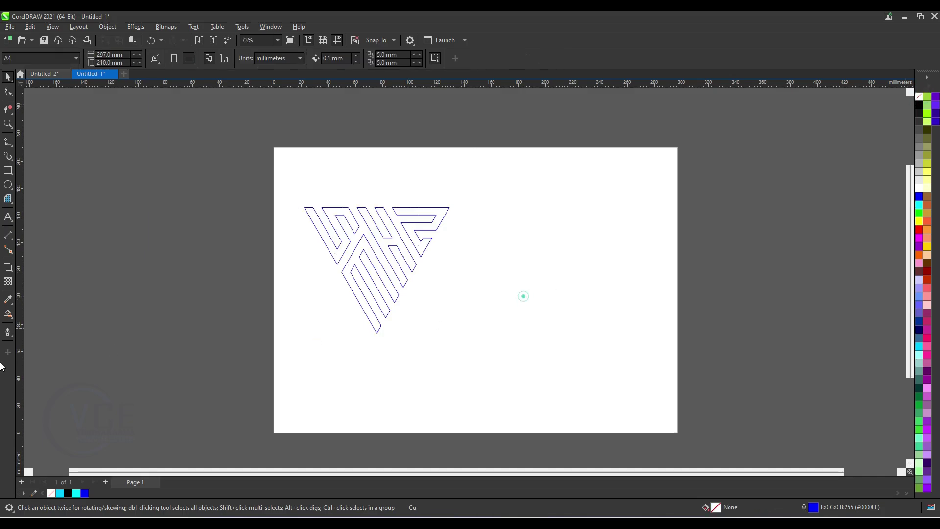
Smart-fill the four outlined letter shapes of the logo in light blue
left_click(8, 313)
left_click(345, 274)
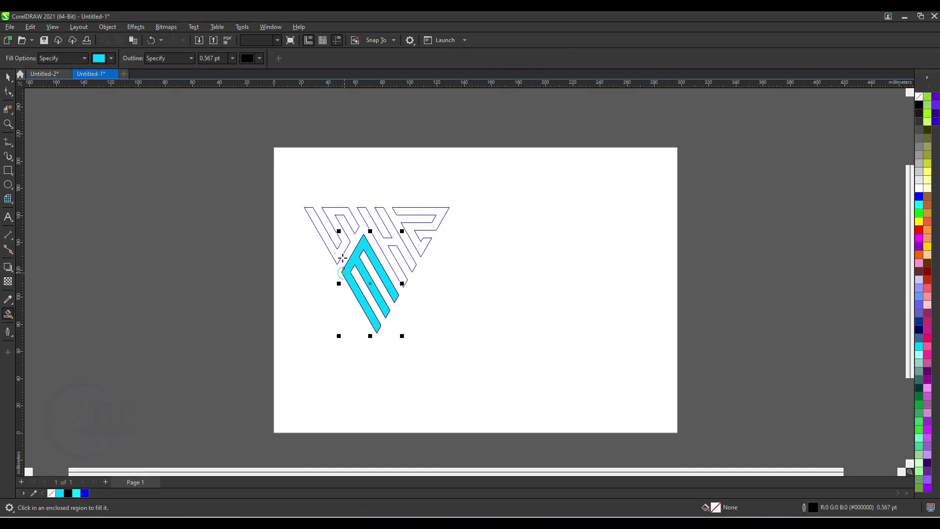
left_click(330, 256)
left_click(378, 236)
left_click(413, 229)
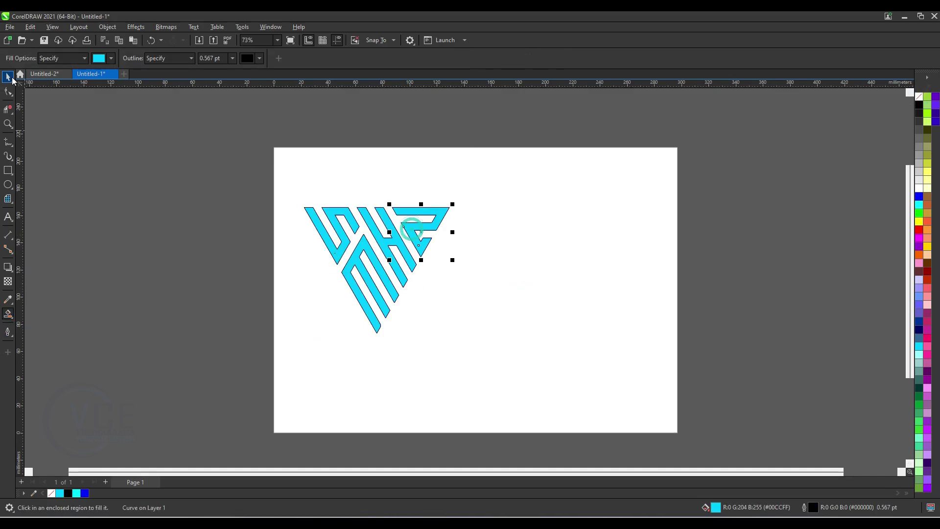
Select the four light-blue letter shapes together and cut them from the page
left_click(7, 77)
left_click(118, 217)
left_click(333, 255)
left_click(378, 241)
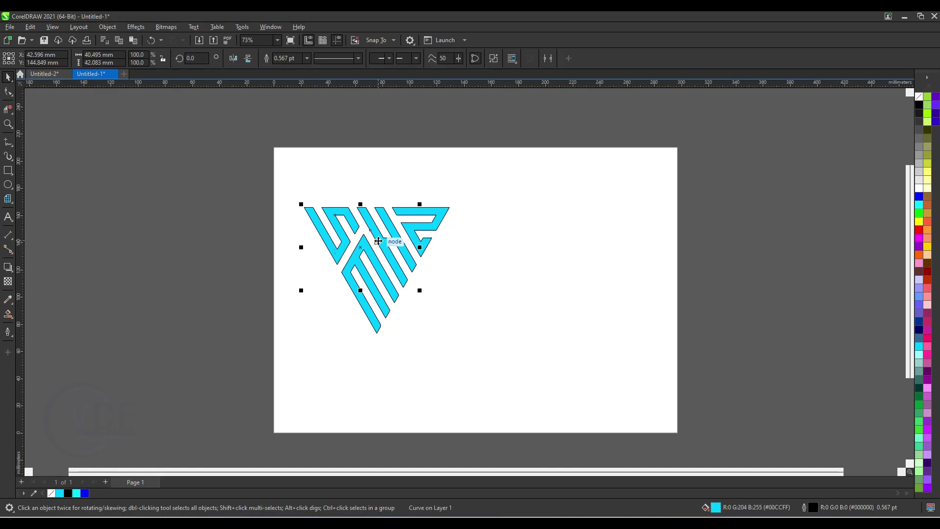
left_click(420, 243, "shift")
left_click(363, 292, "shift")
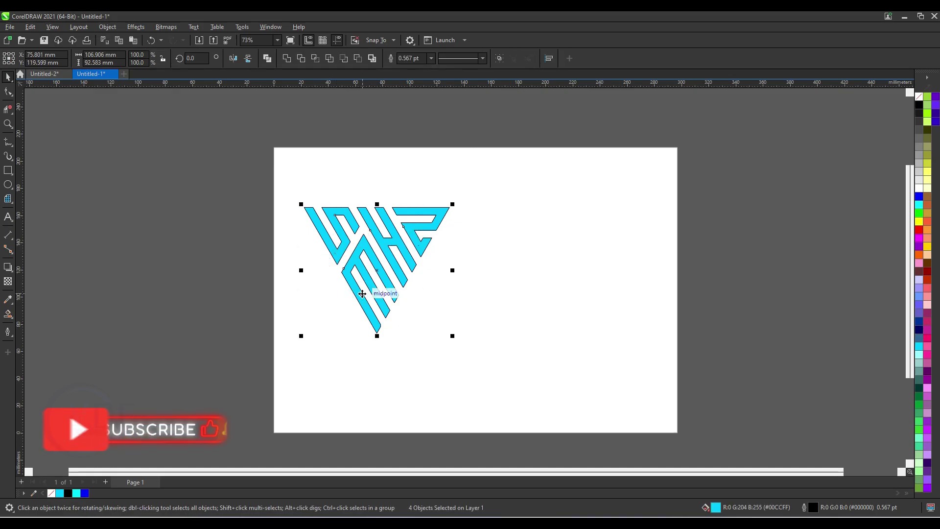
key("ctrl+x")
Delete the leftover blue outlines and paste the four letter shapes back onto the page
scroll(356, 305, "down", 1)
left_click_drag(288, 188, 453, 353)
key("Delete")
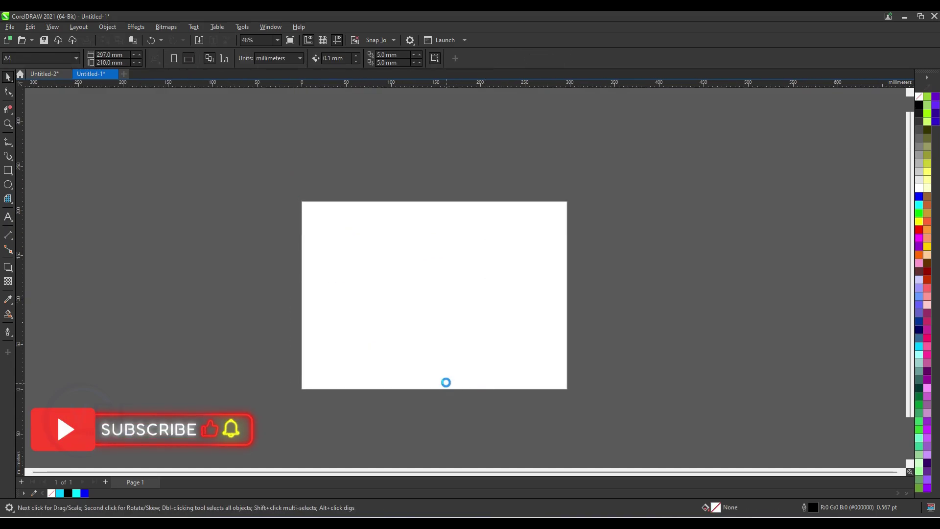
key("ctrl+v")
scroll(364, 268, "up", 1)
left_click(531, 299)
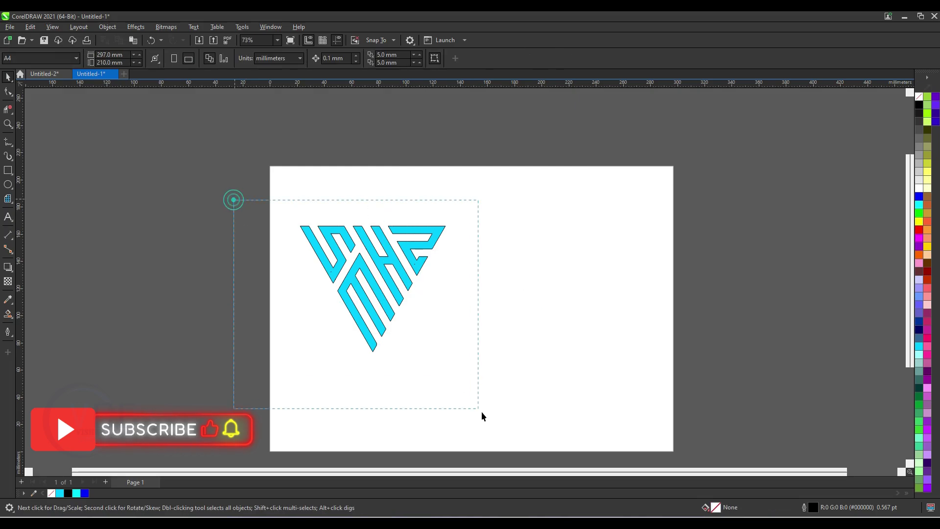
Apply an interactive linear gradient diagonally across all four letter shapes, from their upper left, with a red end colour
left_click_drag(482, 416, 481, 415)
left_click(8, 317)
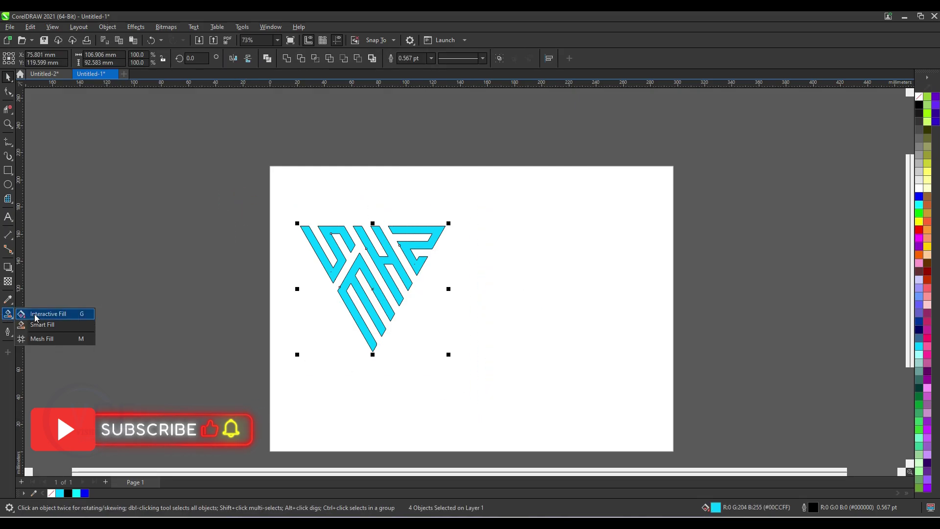
left_click(44, 313)
left_click_drag(303, 218, 400, 303)
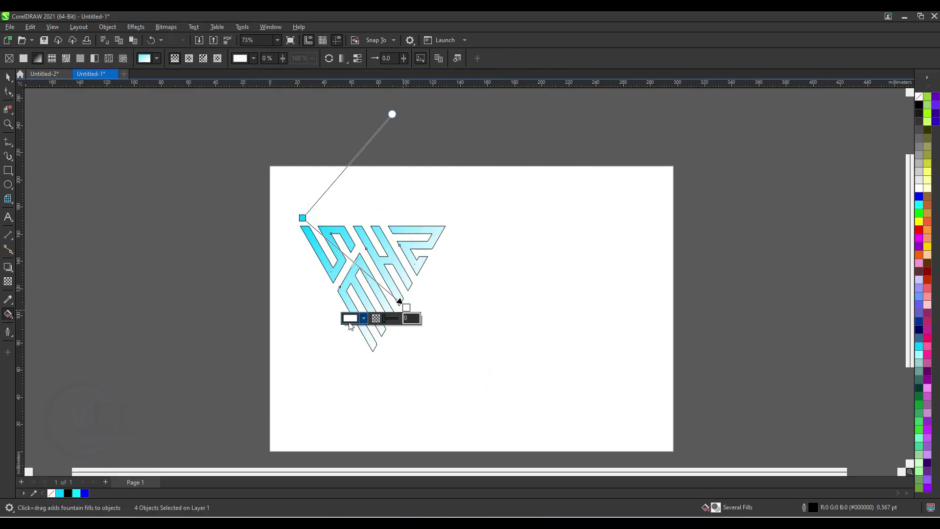
left_click(363, 318)
left_click_drag(385, 390, 457, 341)
Set the start colour of the logo's gradient to magenta
left_click(303, 218)
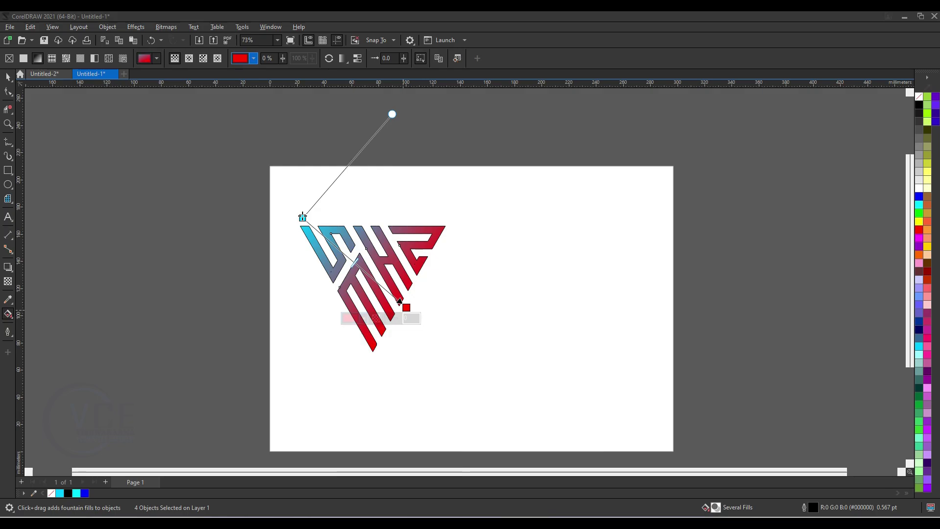
left_click(260, 227)
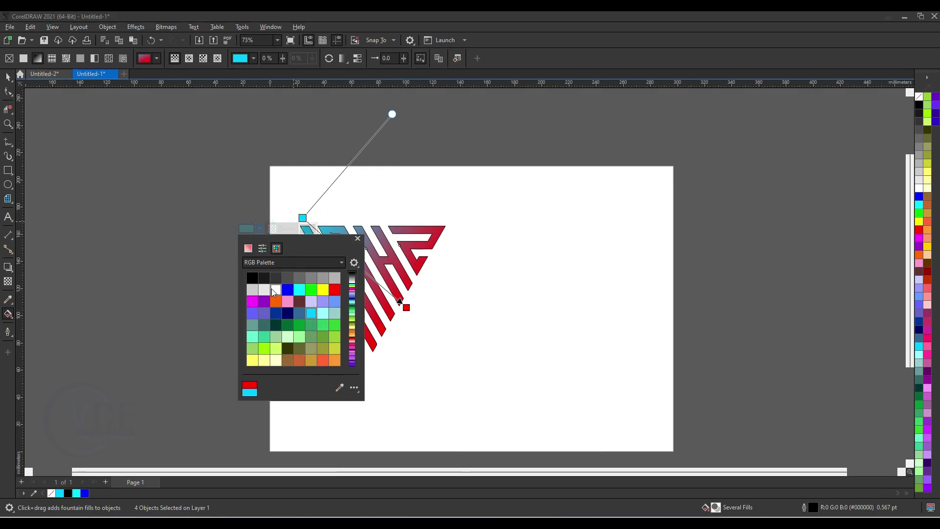
left_click(252, 302)
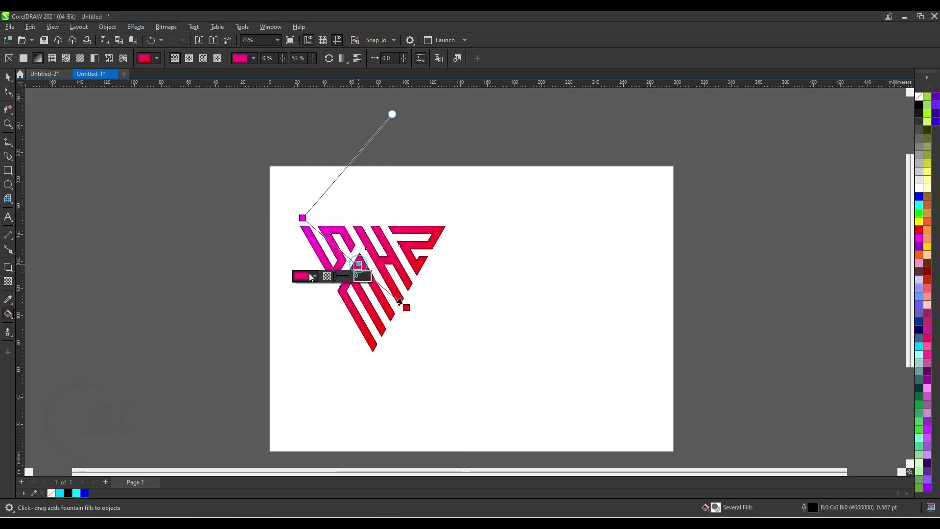
Try recolouring the gradient's middle node in the S-shaped letter, and undo the changes
left_click(289, 273)
left_click(333, 268)
double_click(357, 264)
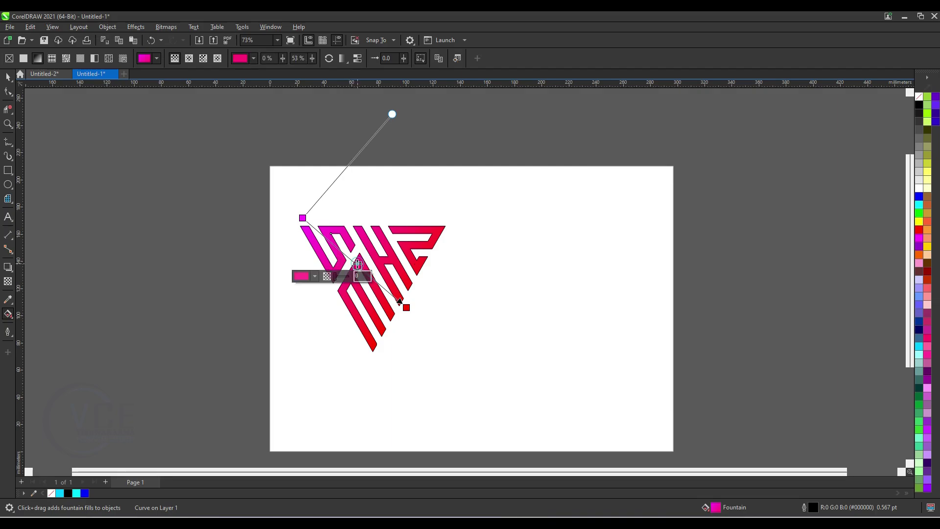
left_click(314, 271)
left_click_drag(348, 394, 354, 395)
left_click(451, 335)
scroll(390, 283, "up", 1)
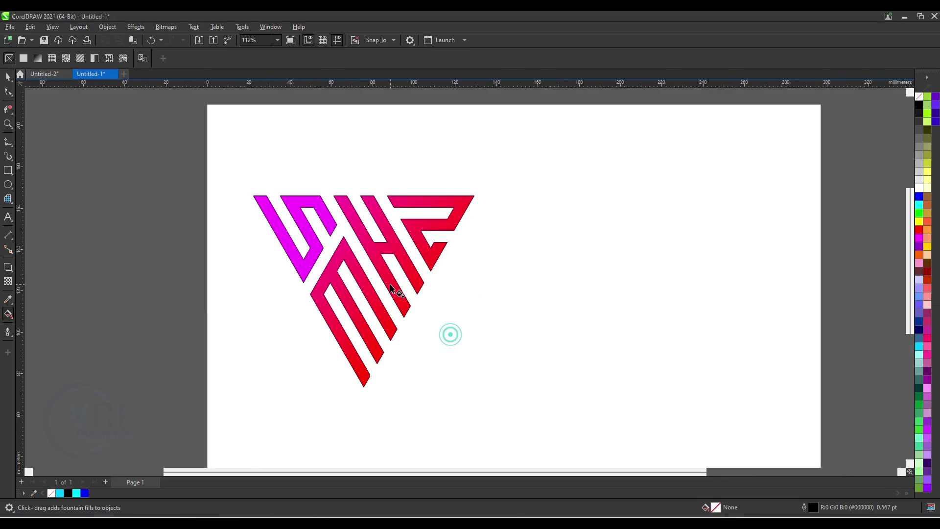
key("ctrl+z")
key("ctrl+z")
key("ctrl+z")
Try adding and recolouring a middle gradient node on the lowest letter alone, and undo the change
left_click(402, 307)
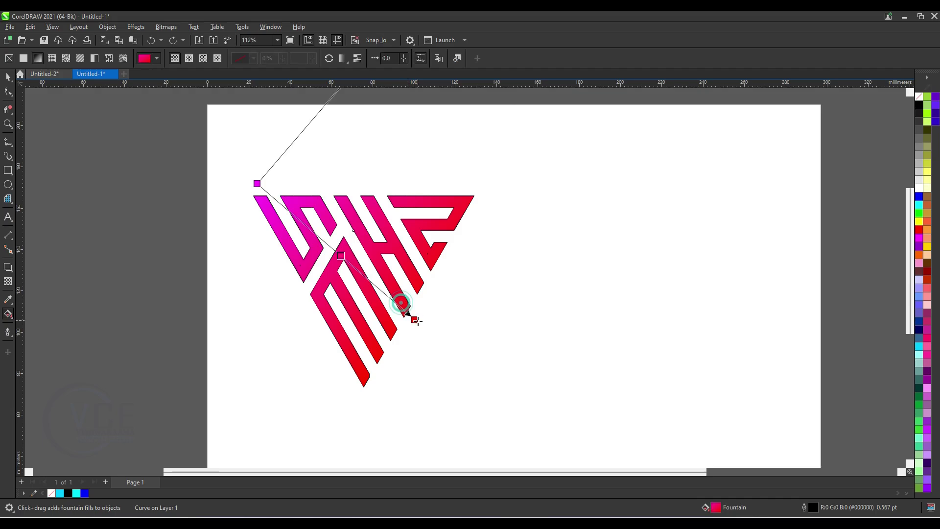
double_click(339, 254)
left_click_drag(341, 255, 355, 268)
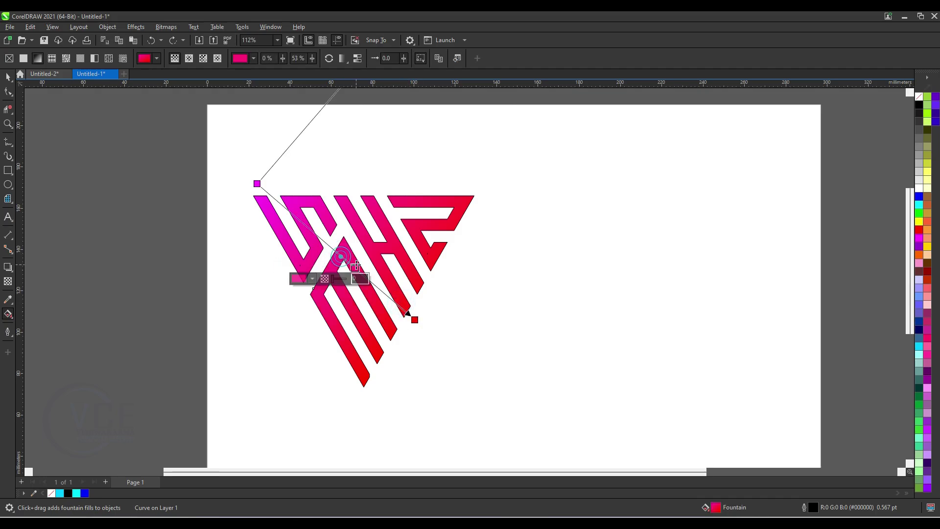
left_click(297, 281)
mouse_move(352, 397)
left_mouse_down()
mouse_move(341, 397)
mouse_move(354, 397)
left_mouse_up()
left_click(481, 368)
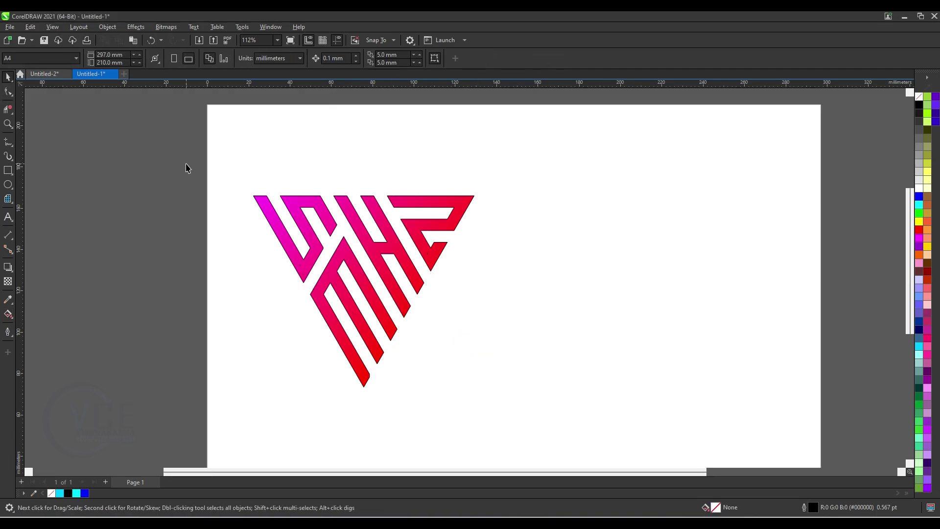
key("ctrl+z")
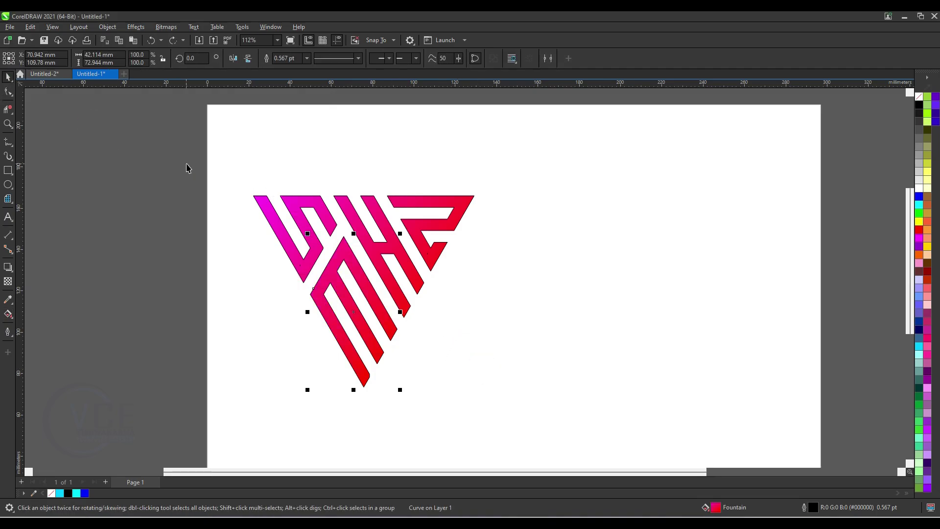
Select all four letter shapes, add a middle node to their shared gradient and colour it purple
left_click_drag(186, 168, 536, 436)
left_click(9, 314)
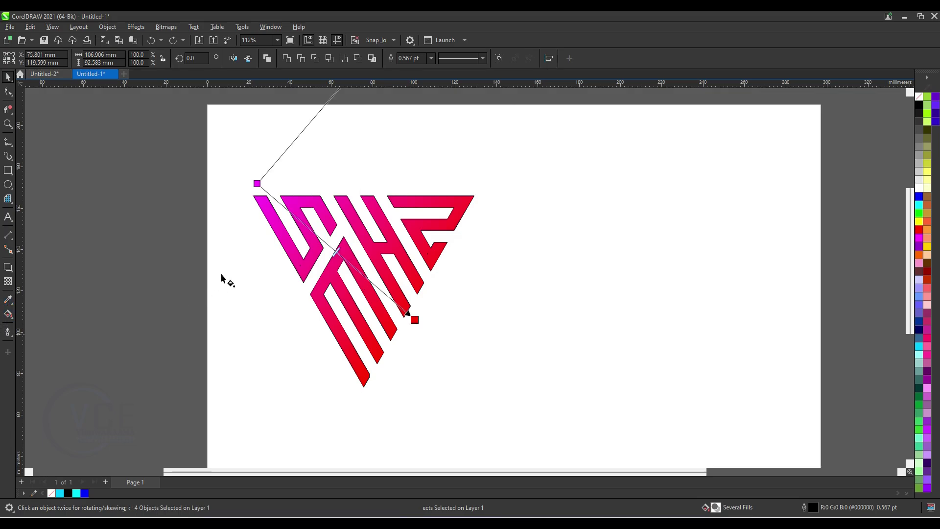
left_click(340, 254)
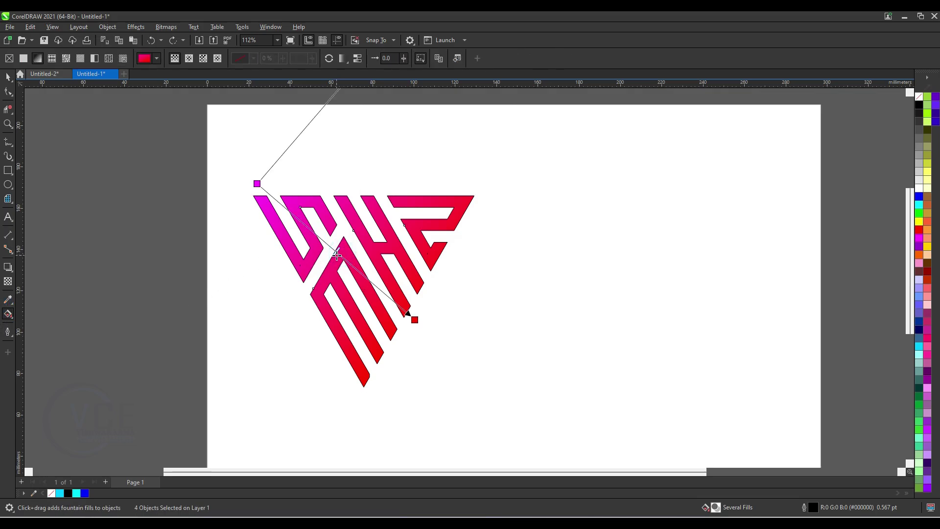
left_click(337, 257)
double_click(341, 255)
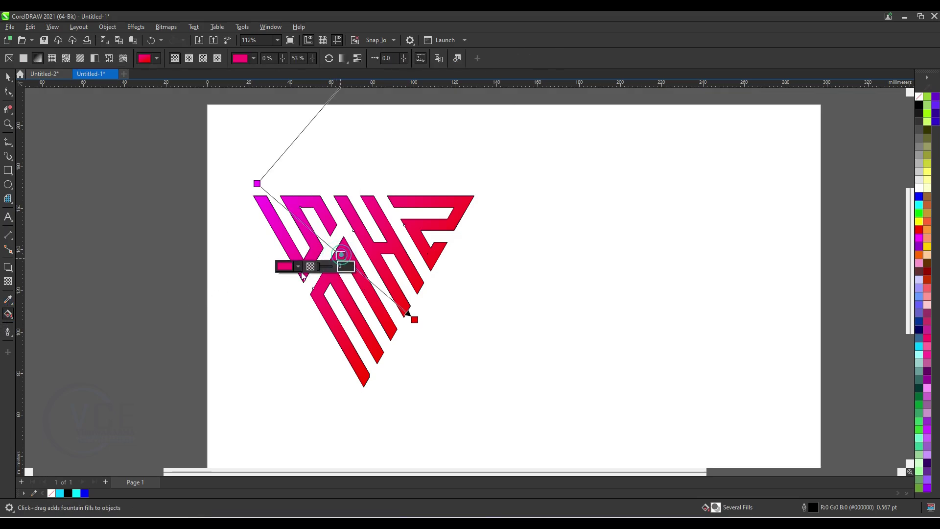
left_click(298, 267)
left_click(321, 348)
left_click_drag(324, 383, 334, 383)
left_click(348, 311)
left_click(504, 264)
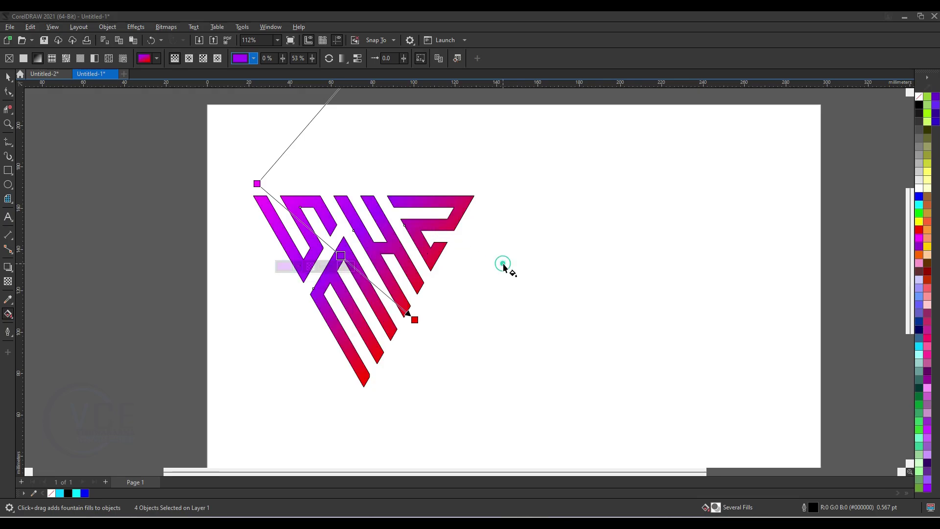
Shift the gradient's purple middle node to about 68% and switch to the Pick tool
left_click_drag(343, 256, 363, 276)
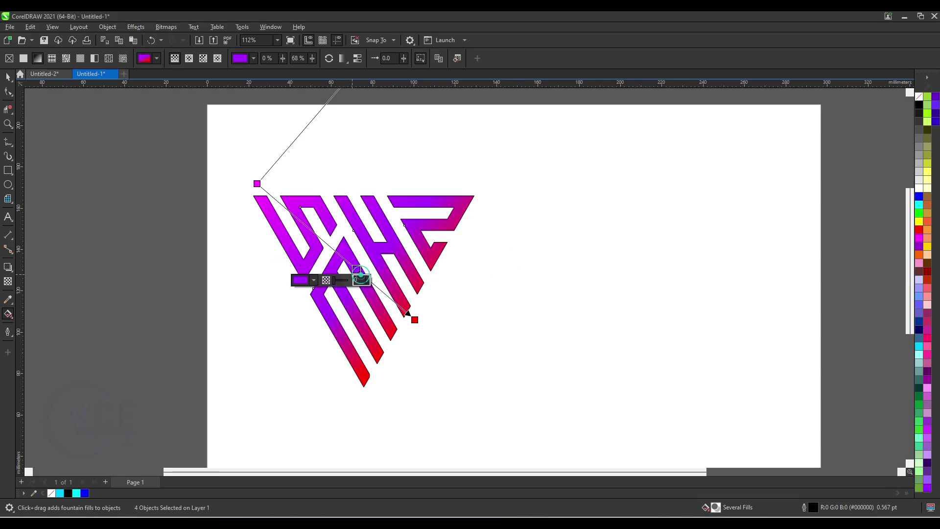
left_click(567, 292)
key("space")
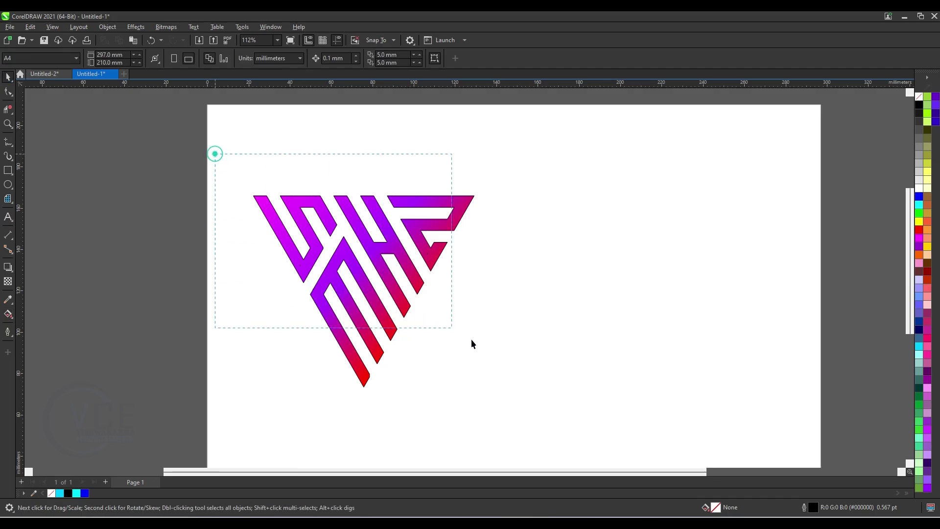
Apply the Plastic texture effect to all four letter shapes with highlight 90, depth 10, smoothness 83 and light direction 315°
left_click_drag(471, 339, 524, 437)
left_click(135, 26)
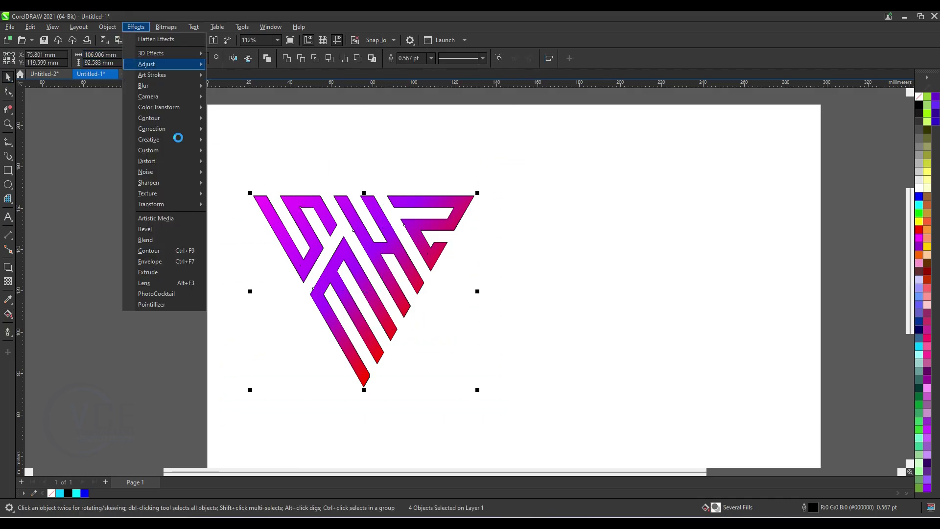
mouse_move(185, 194)
left_click(244, 227)
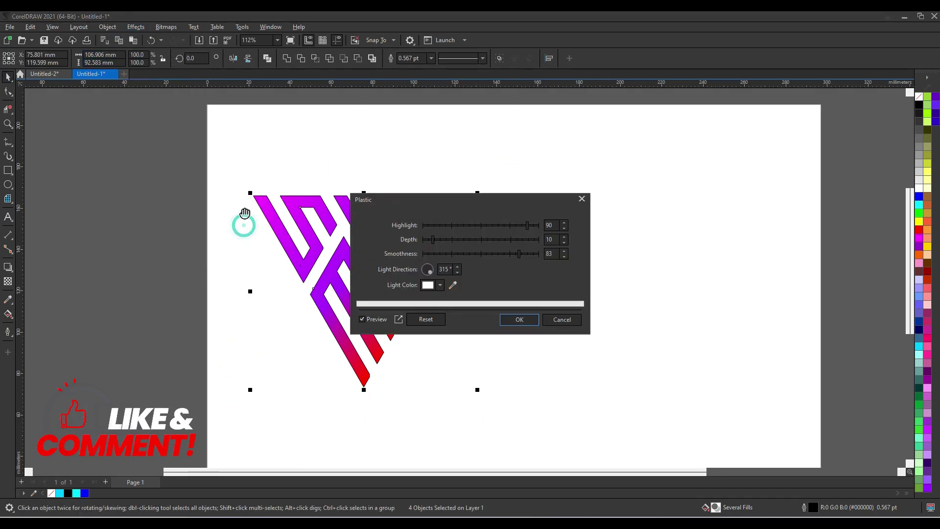
left_click(522, 323)
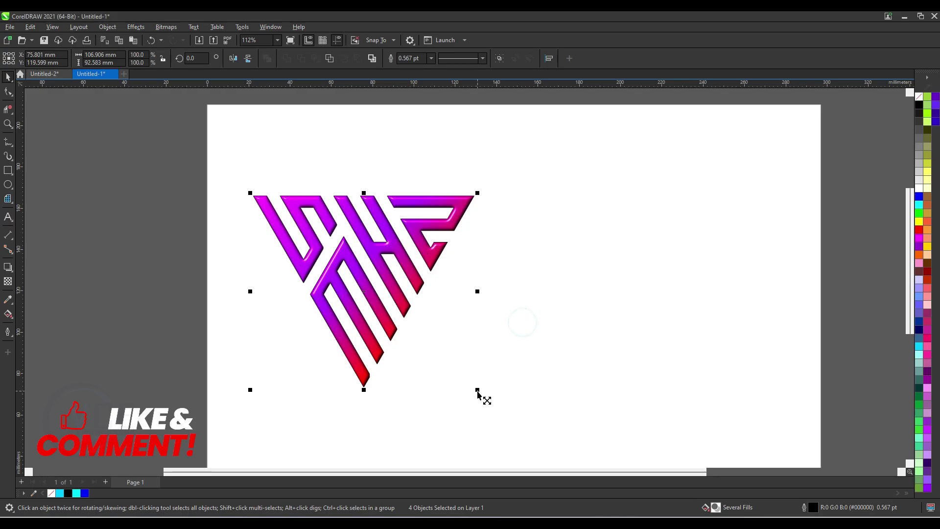
Scale the logo down about its centre to about 49% and flatten its effects
left_click_drag(478, 390, 332, 290)
scroll(332, 289, "up", 2)
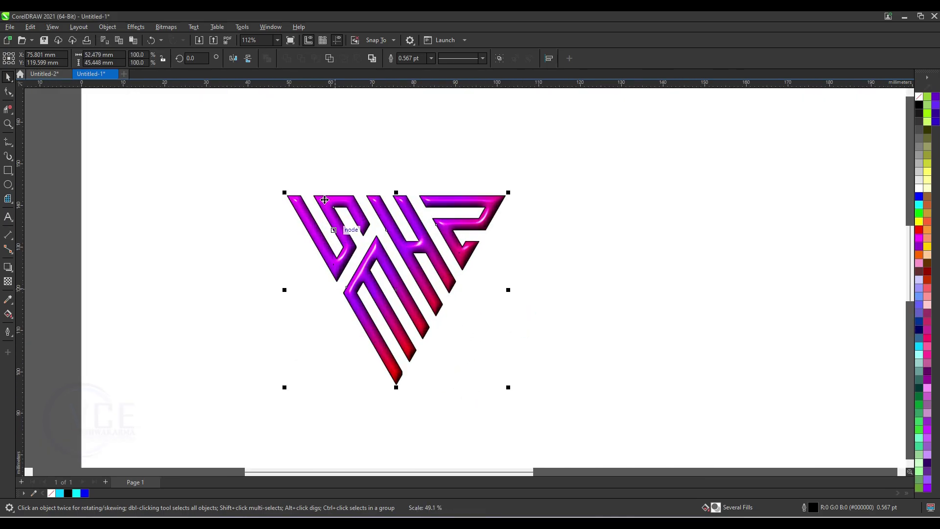
left_click(138, 30)
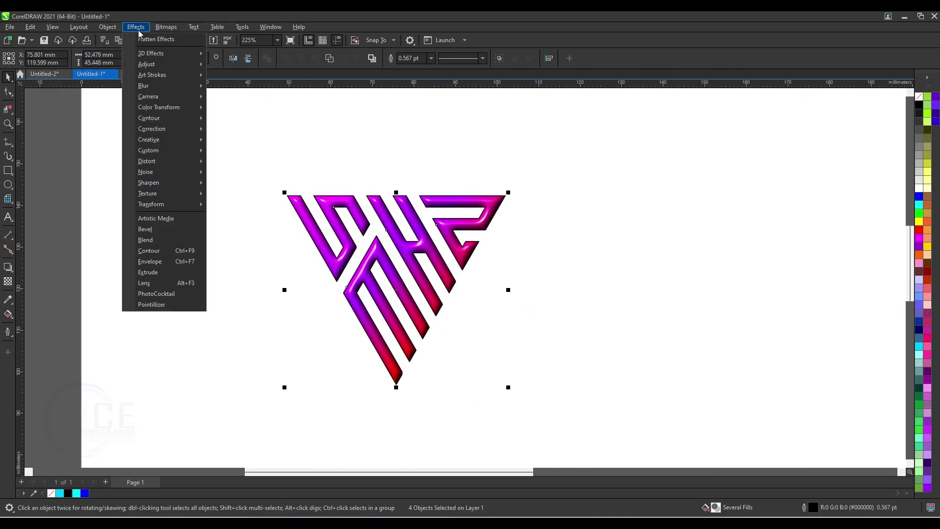
left_click(154, 39)
Enlarge the flattened logo to about 182 mm wide and move it to the middle of the page
scroll(466, 314, "down", 4)
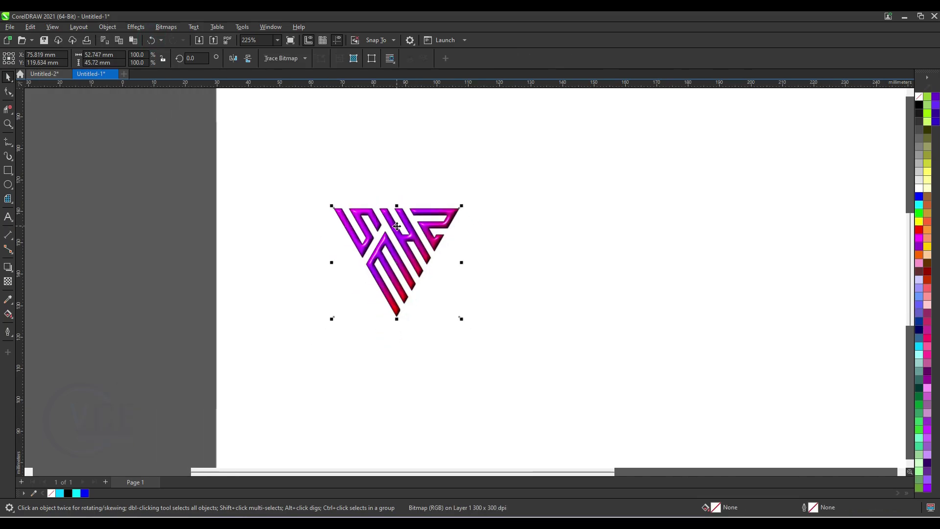
left_click_drag(448, 293, 519, 357)
left_click_drag(412, 224, 495, 237)
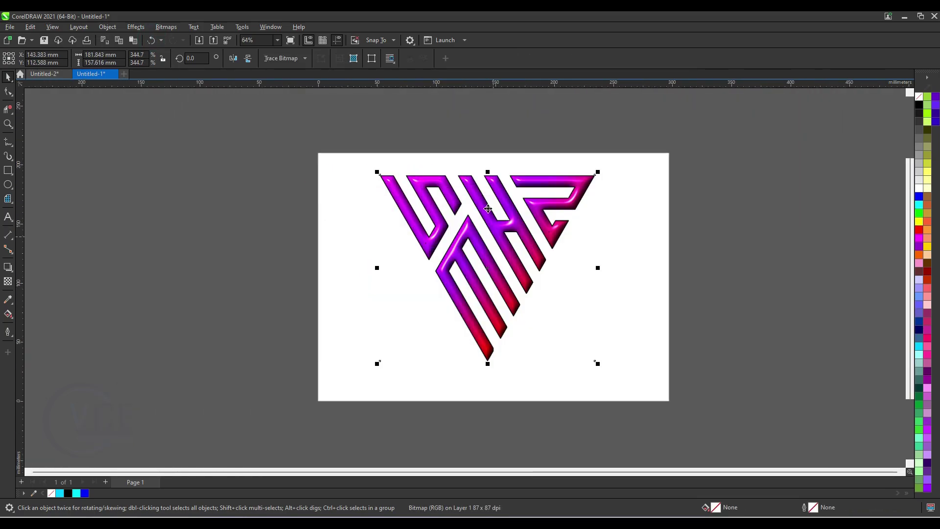
Draw a rectangle about 298 by 211 mm covering the whole page and fill it with black
key("F6")
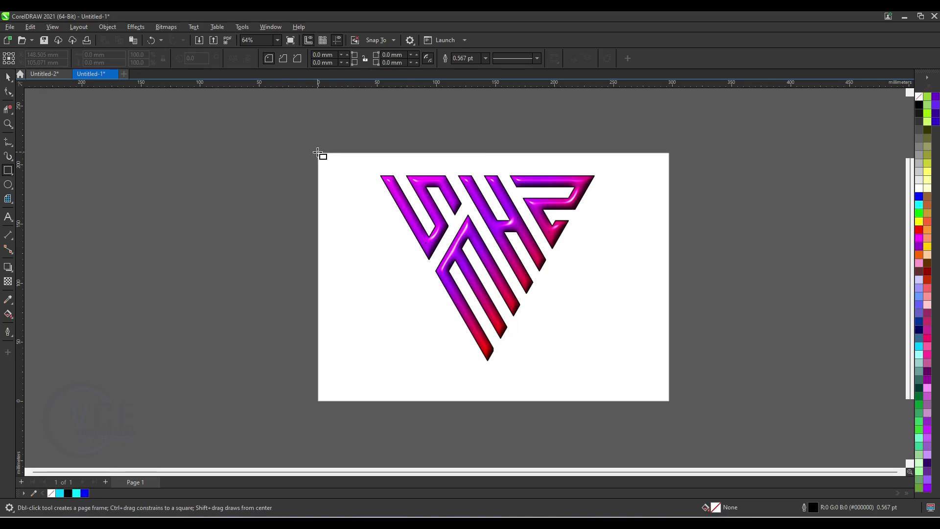
mouse_move(317, 153)
left_mouse_down()
mouse_move(675, 384)
mouse_move(669, 400)
left_mouse_up()
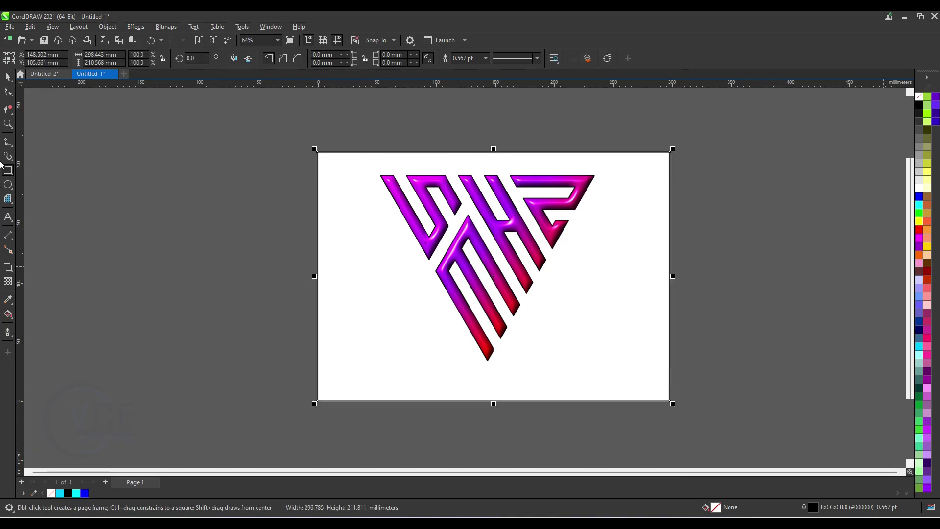
left_click(919, 113)
left_click(919, 105)
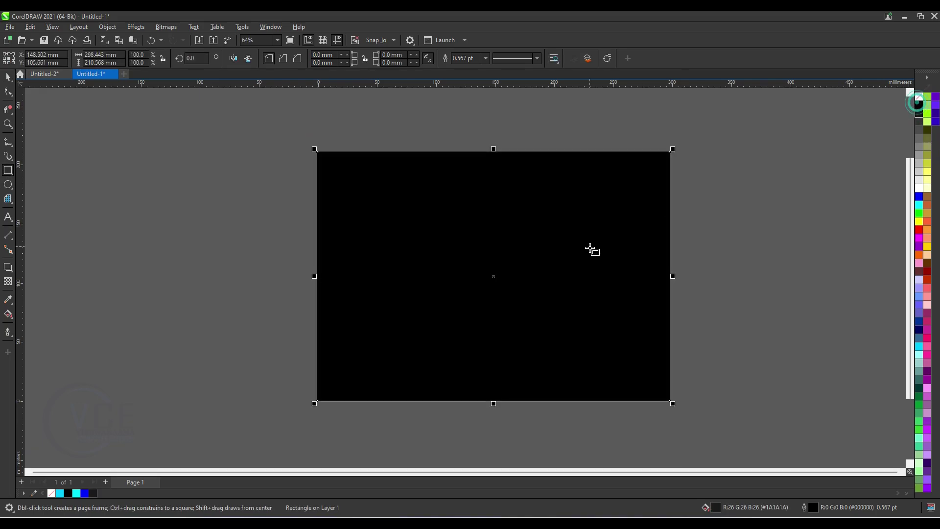
Send the black background rectangle to the back of the page, behind the logo
right_click(592, 242)
left_click(631, 306)
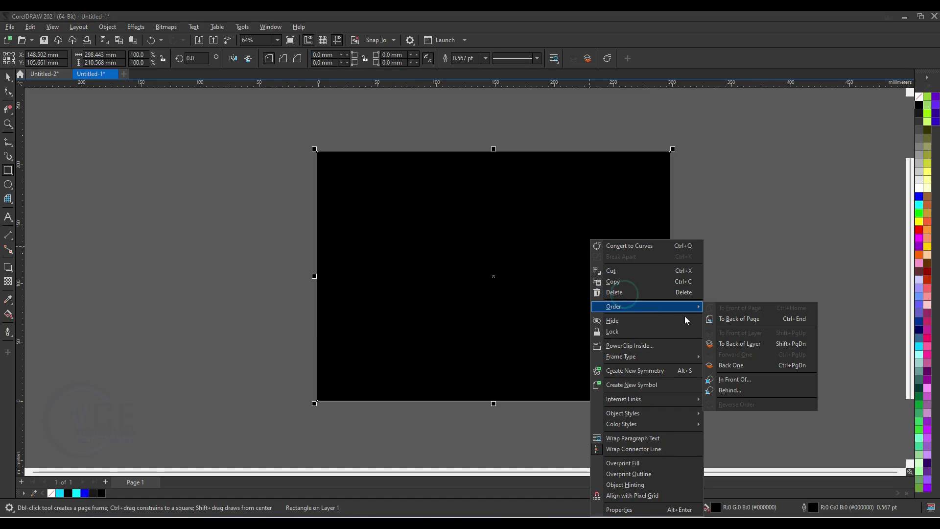
left_click(730, 321)
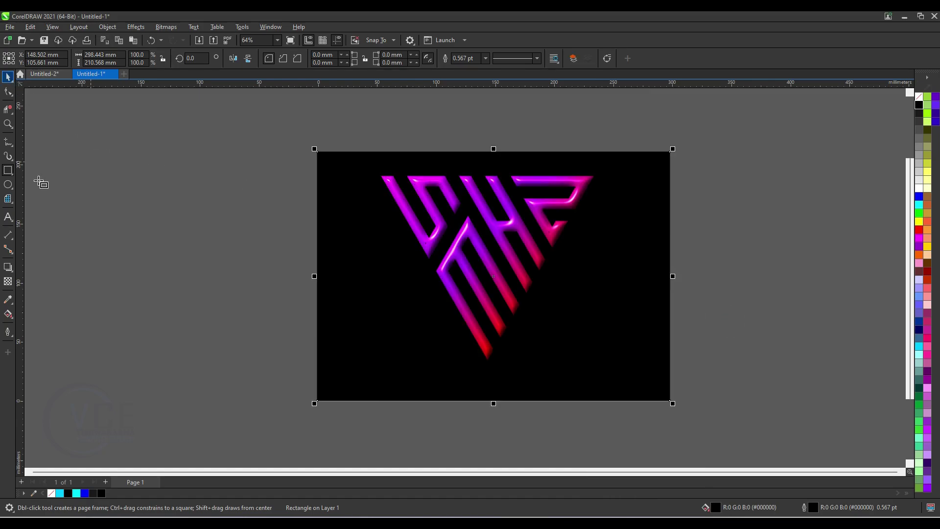
Draw a flat ellipse about 102 by 18 mm on the empty area beside the page and fill it with magenta (#FF00FF)
left_click(9, 186)
left_click(34, 183)
left_click_drag(62, 202, 189, 230)
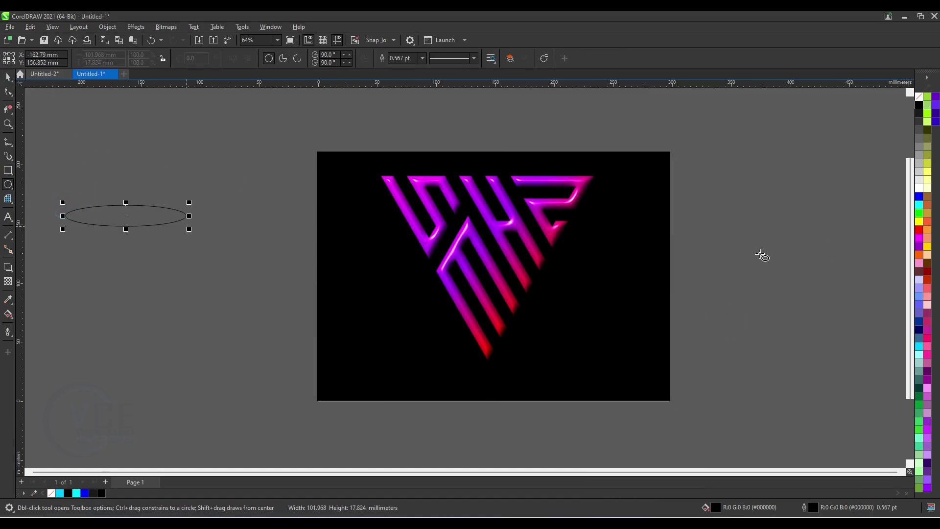
left_click(919, 238)
left_click(7, 77)
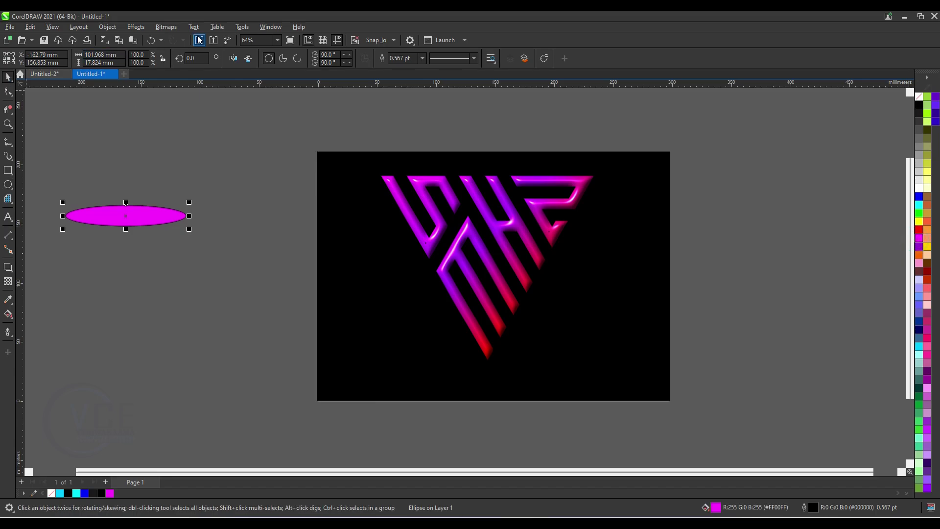
Apply a Gaussian Blur to the magenta ellipse and place it beneath the logo's lower tip, flattened to about 9 mm high
left_click(138, 28)
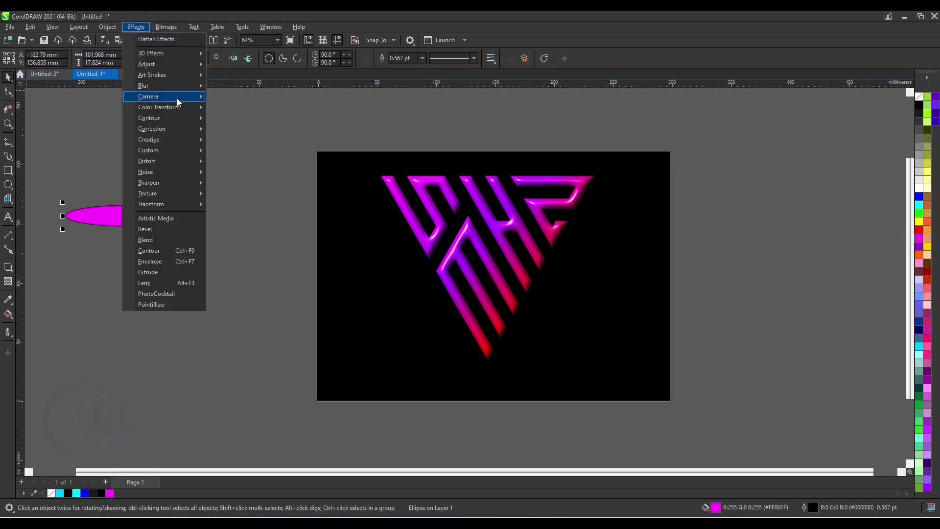
mouse_move(190, 79)
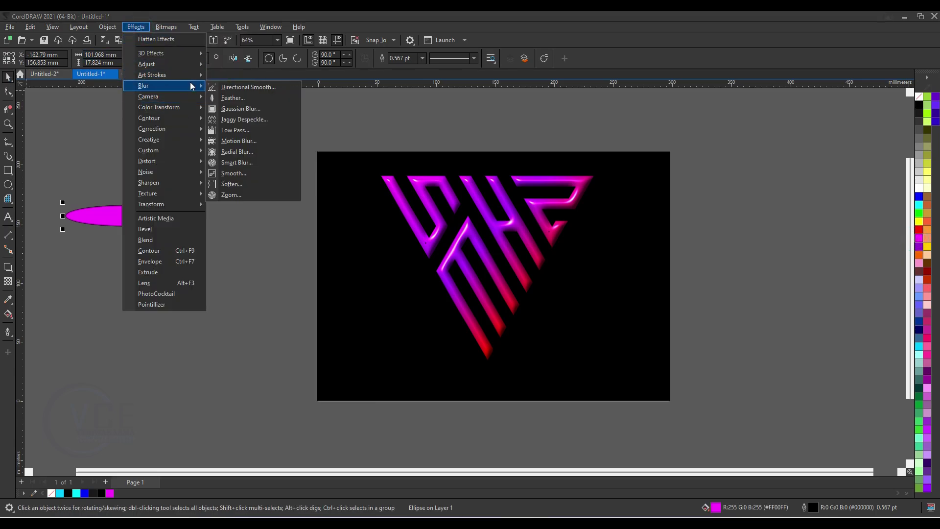
left_click(246, 108)
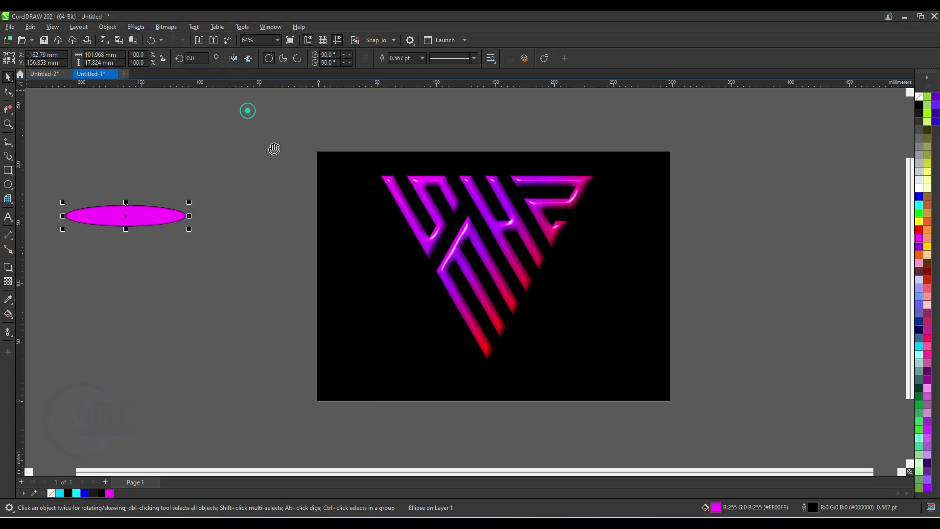
left_click(519, 289)
left_click_drag(143, 208, 503, 380)
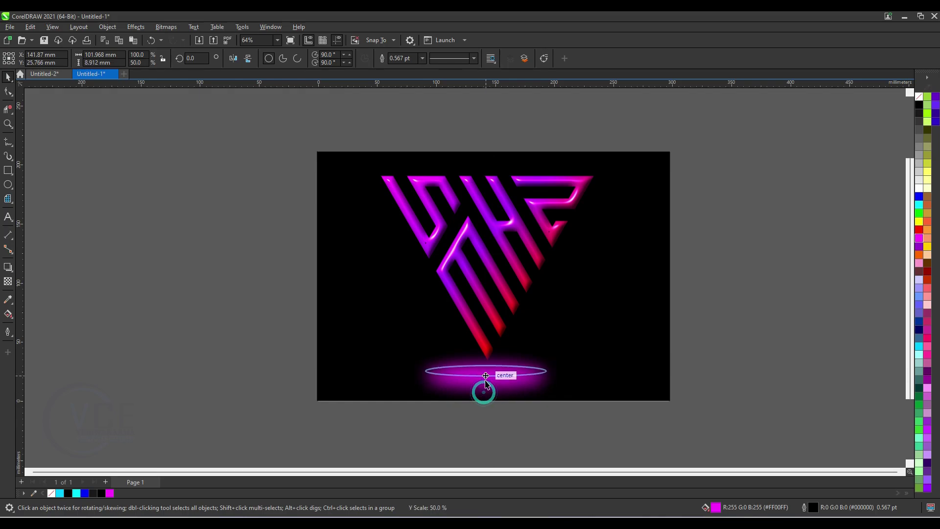
left_click(808, 281)
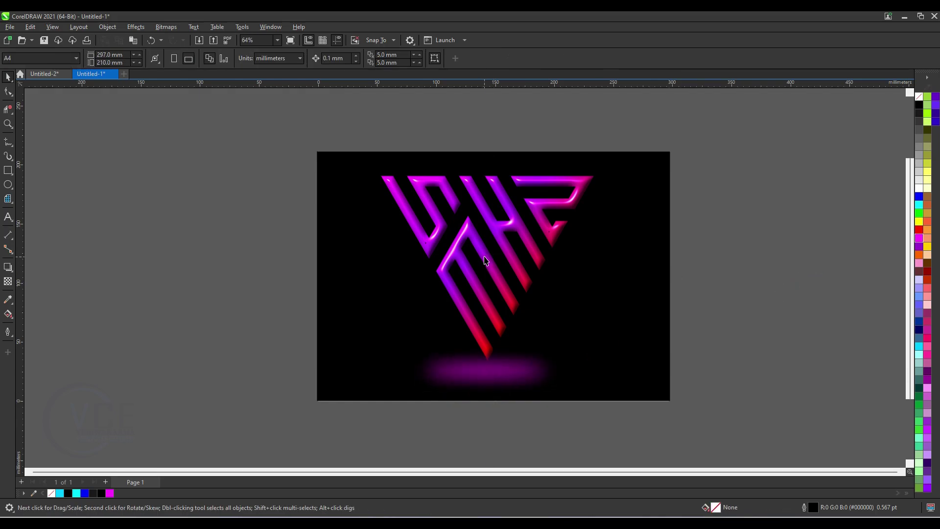